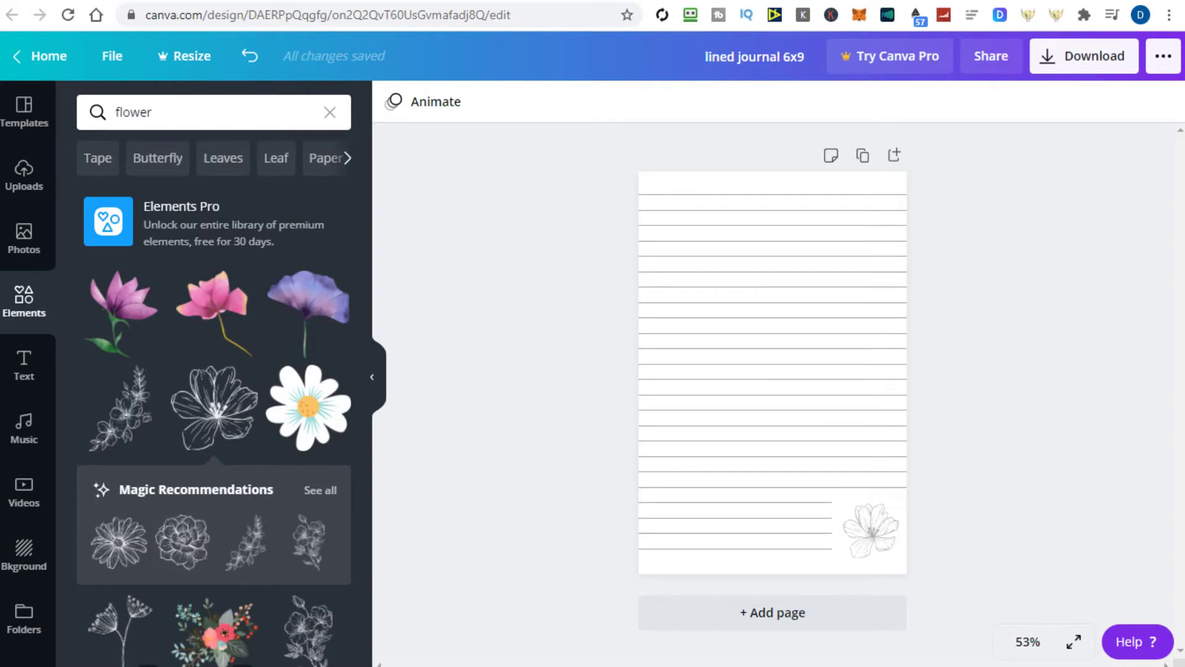
- Leave the 6x9 lined journal editor and go back to the Canva home page
{"action": "left_click", "coordinate": [572, 2]}
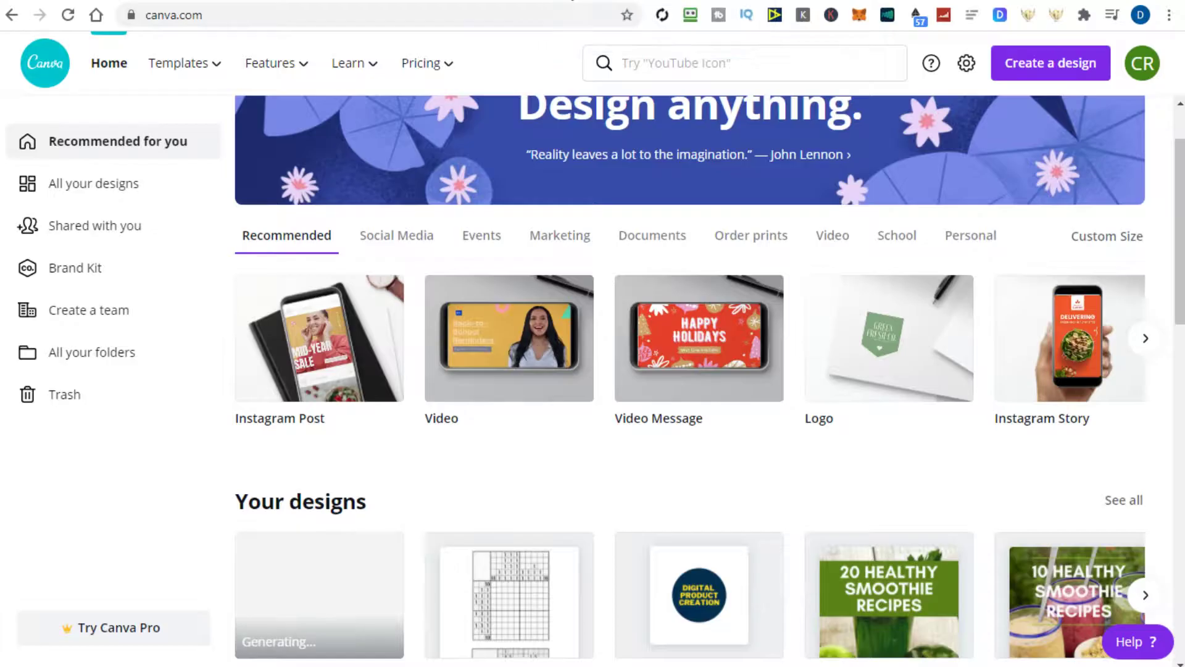
- Create a custom 6 × 9 in design and save it as 'Lined journal'
{"action": "left_click", "coordinate": [1080, 70]}
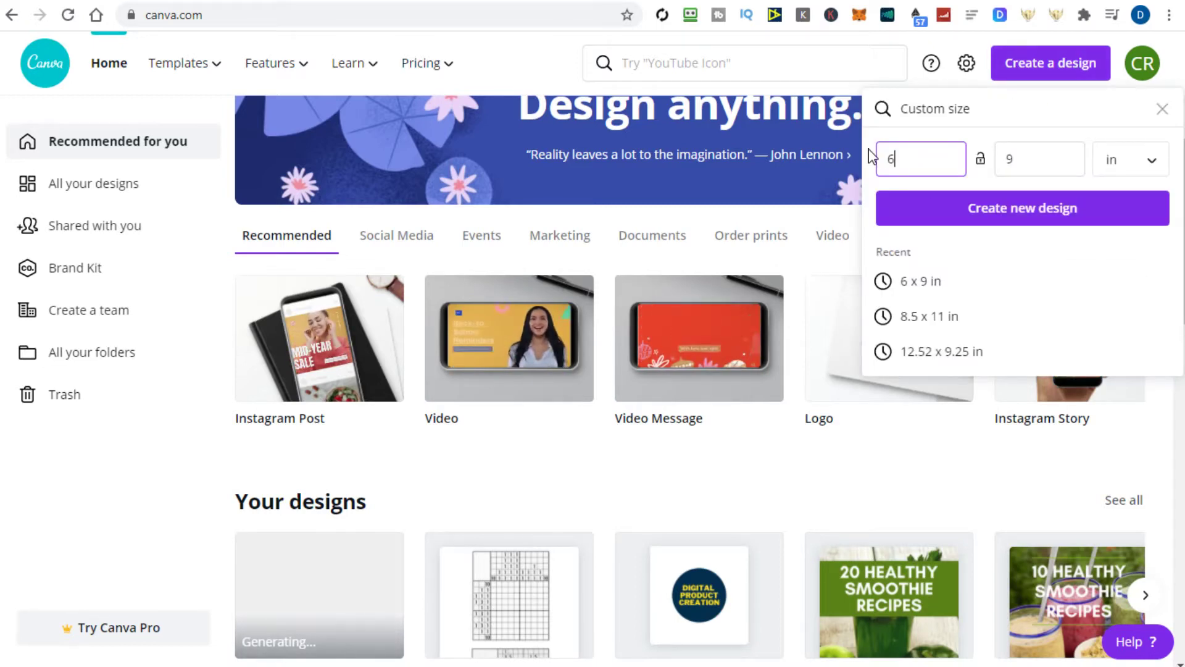
{"action": "left_click", "coordinate": [1065, 157]}
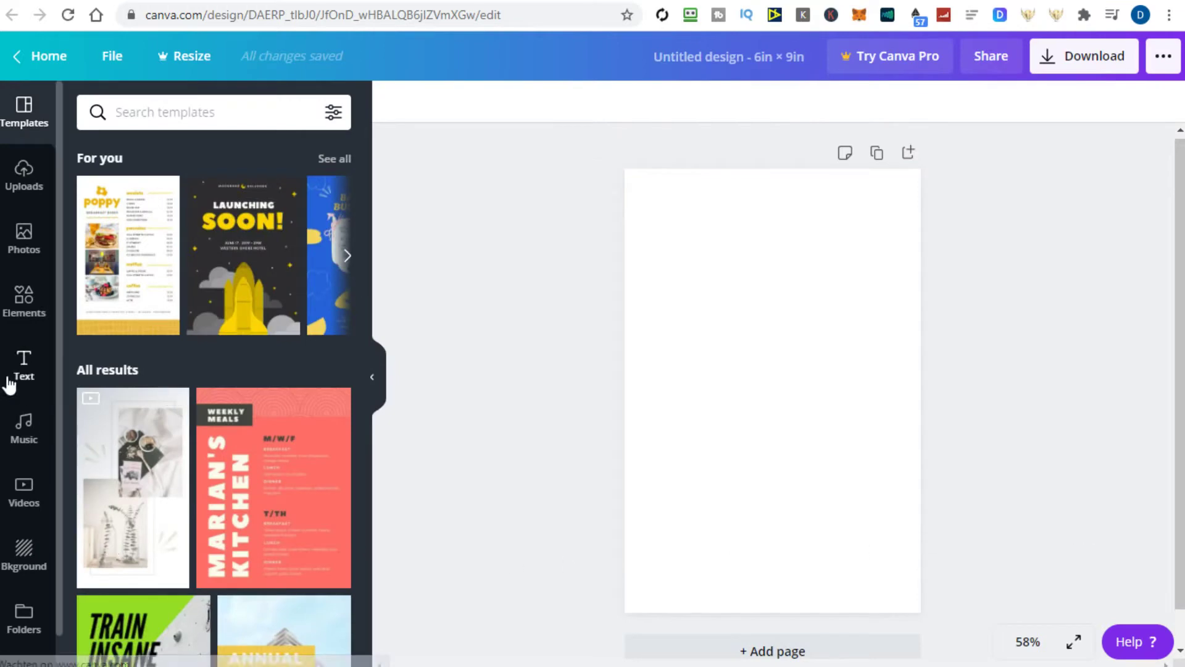
{"action": "left_click", "coordinate": [110, 56]}
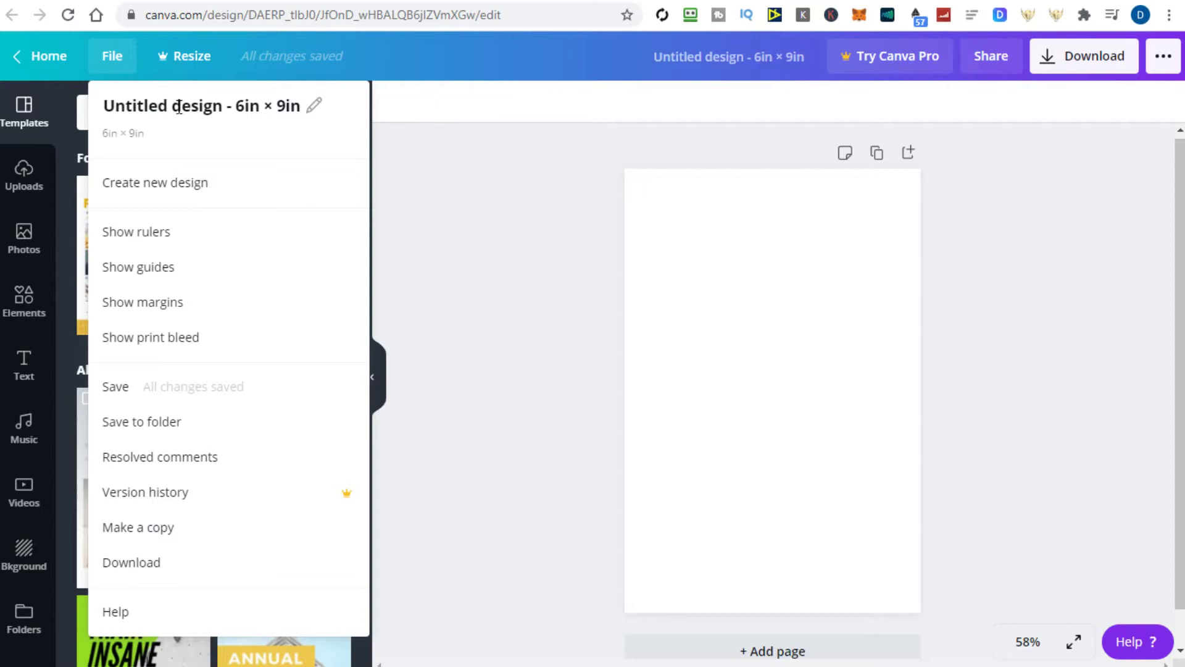
{"action": "left_click", "coordinate": [168, 105]}
{"action": "type", "text": "Li"}
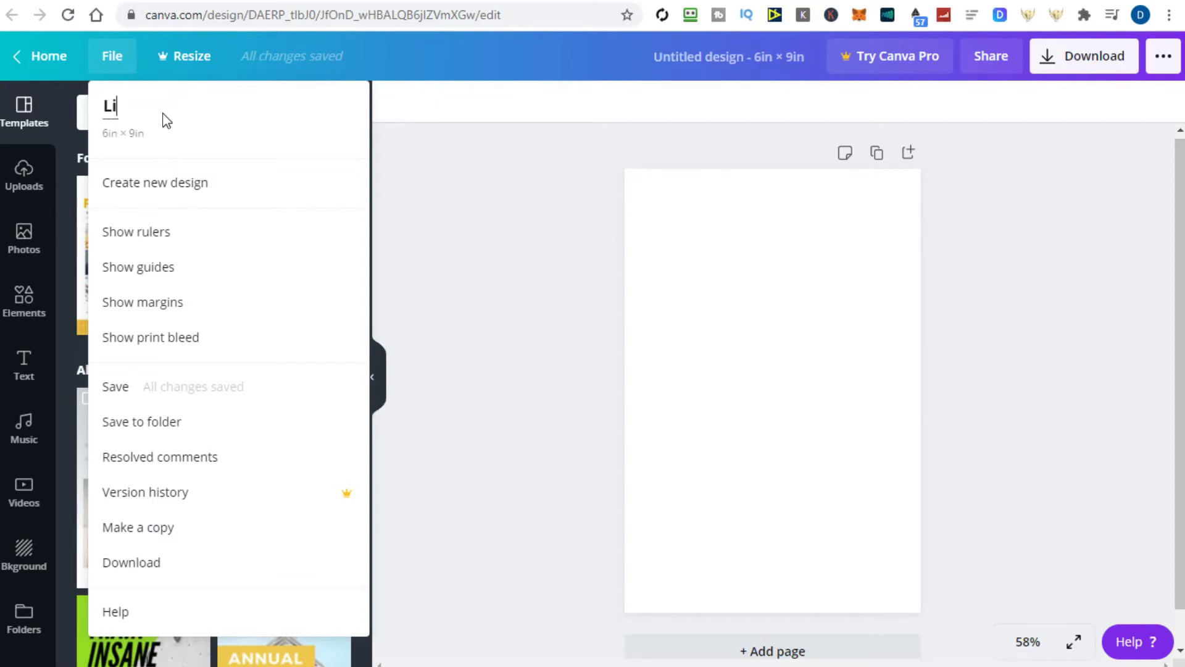
{"action": "type", "text": "ned journal"}
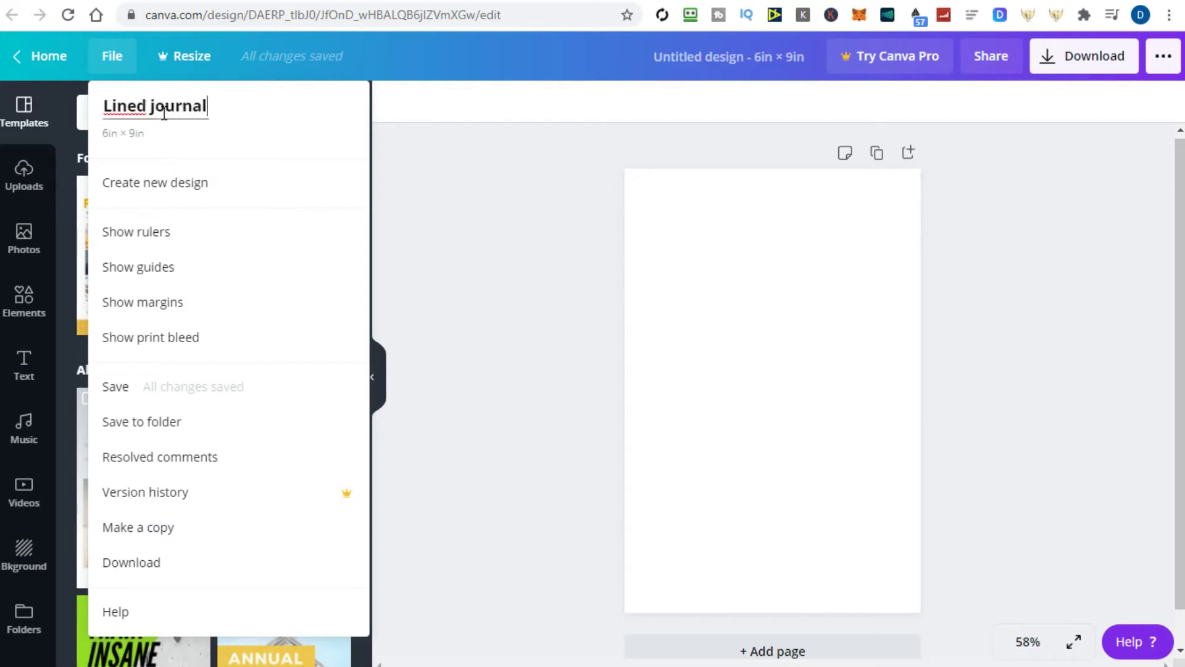
{"action": "key", "text": "Return"}
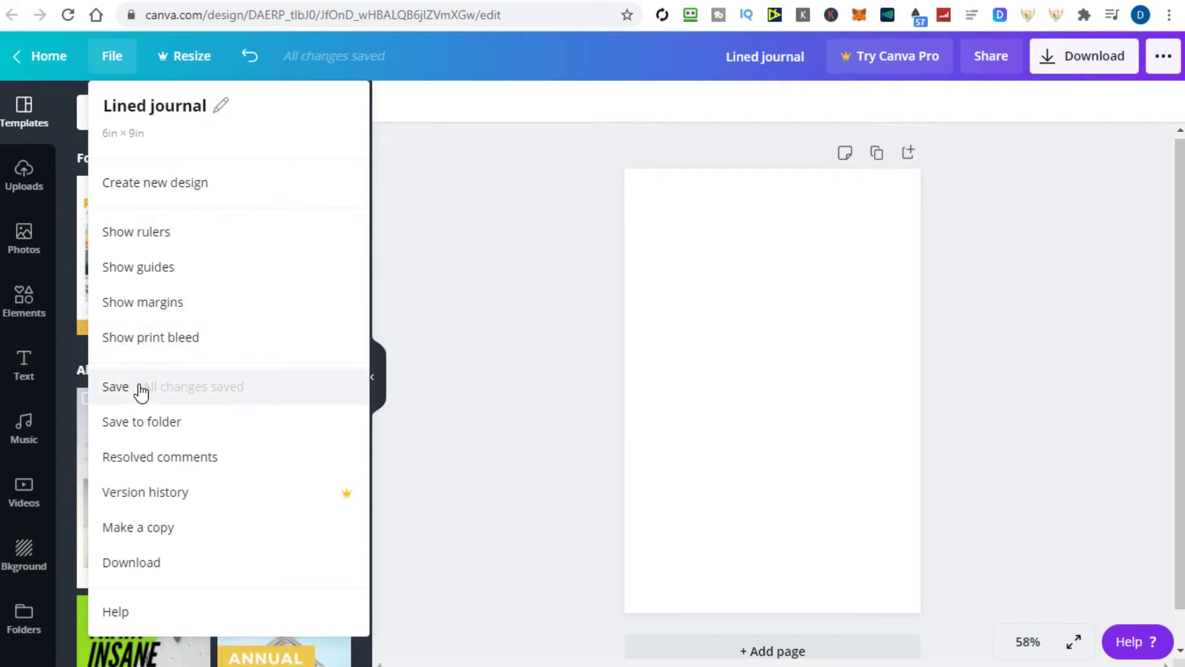
{"action": "left_click", "coordinate": [141, 390]}
{"action": "left_click", "coordinate": [23, 366]}
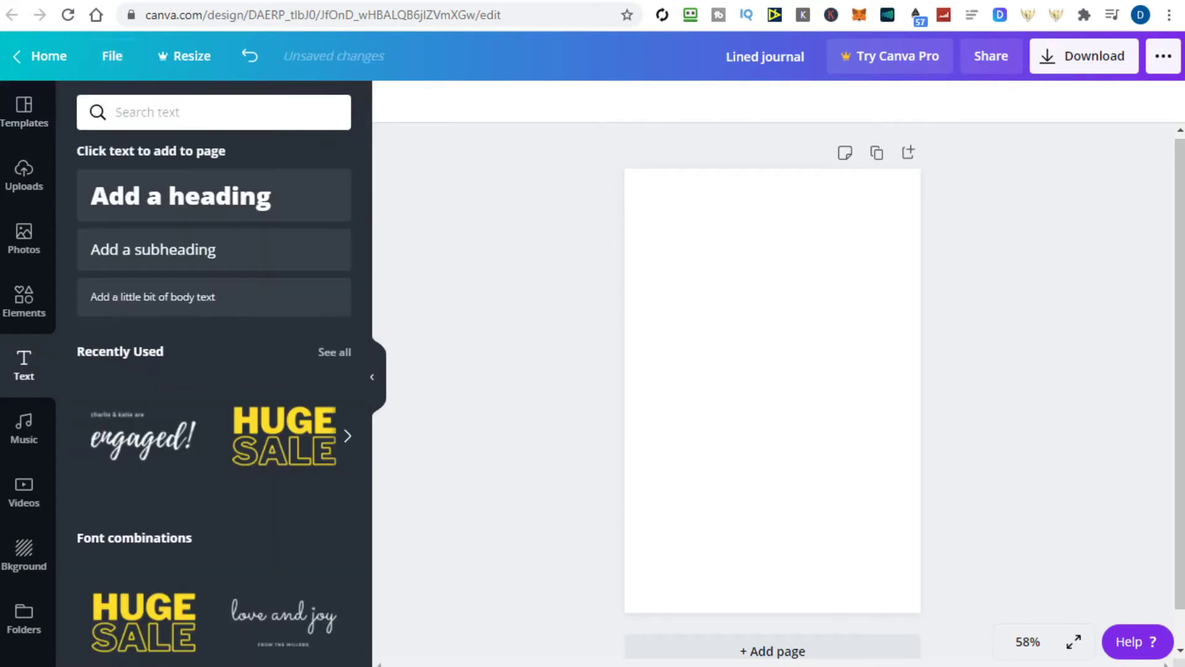
- Place a body text box at the top-left, stretch it to page width, and clear its text
{"action": "left_click", "coordinate": [206, 299]}
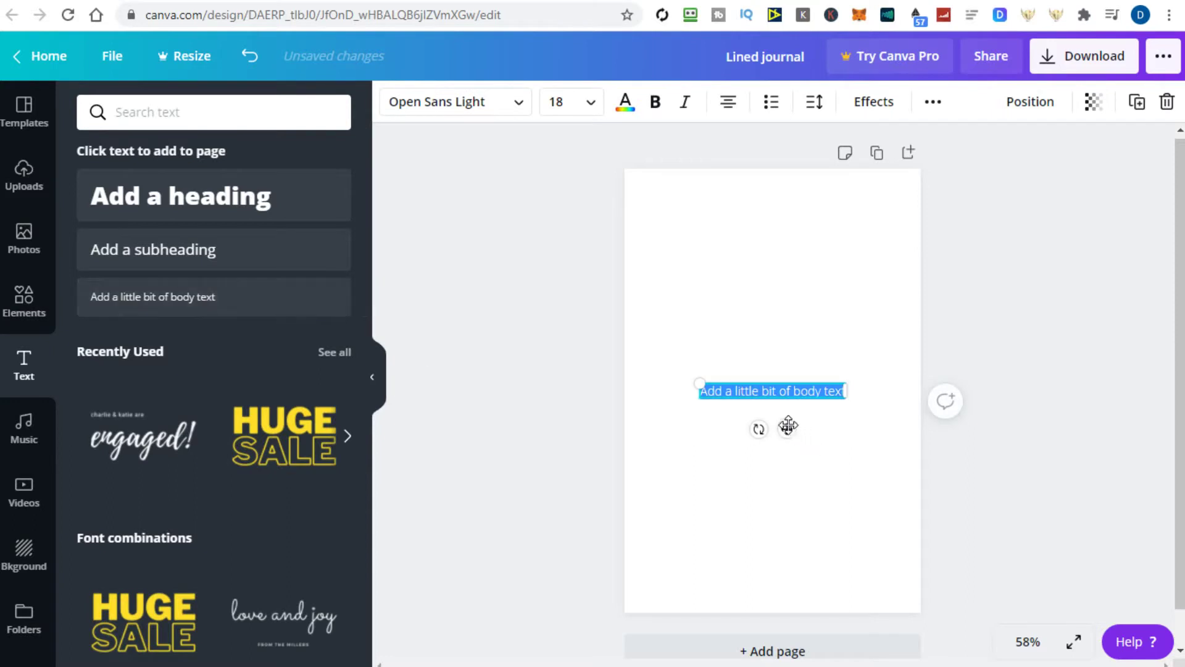
{"action": "left_click_drag", "start_coordinate": [787, 425], "coordinate": [714, 229]}
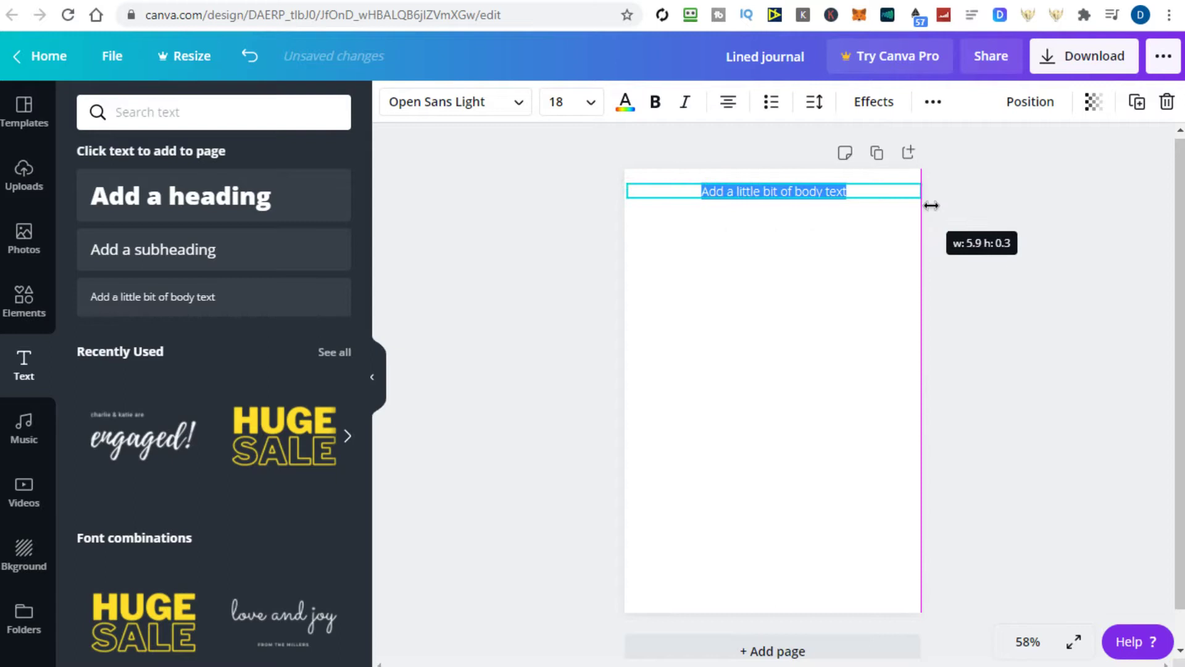
{"action": "left_click_drag", "start_coordinate": [775, 192], "coordinate": [926, 213]}
{"action": "key", "text": "BackSpace"}
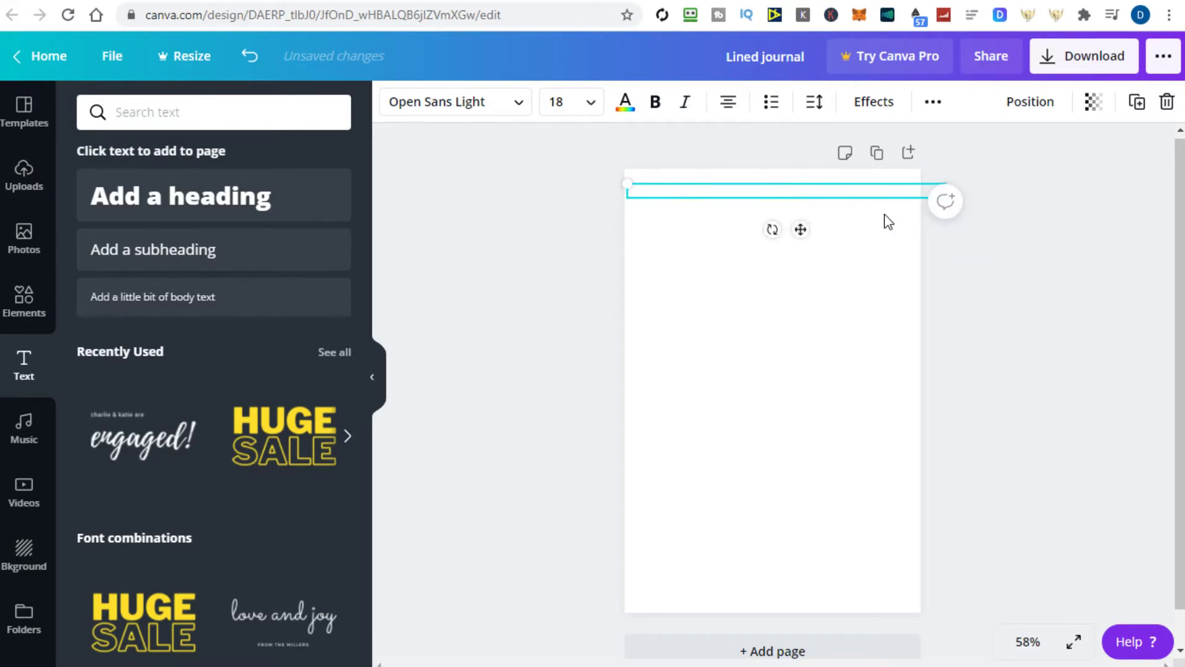
{"action": "type", "text": "________"}
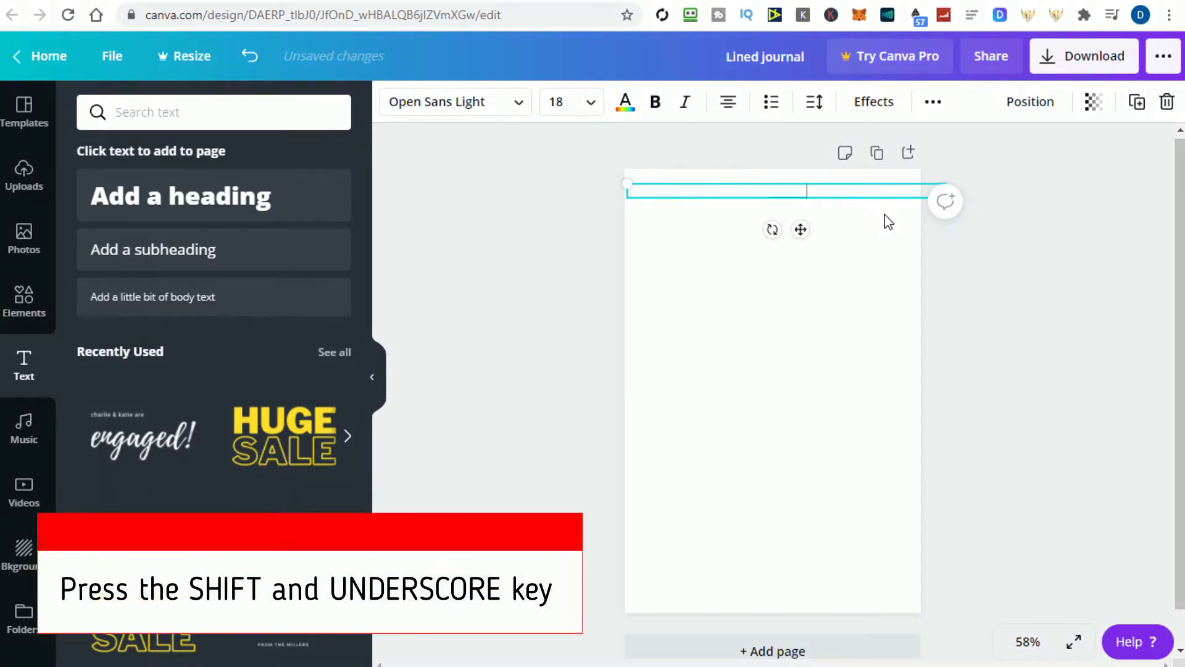
{"action": "type", "text": "________________________________________________________________________________________________________________________________________________________________________________"}
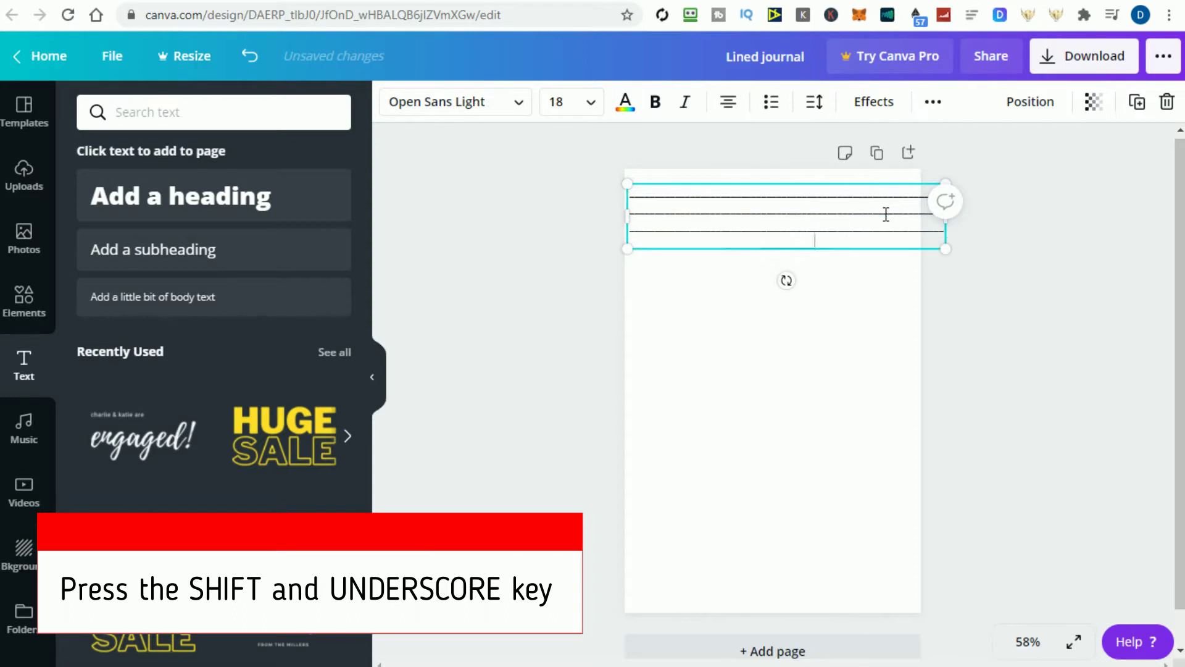
{"action": "type", "text": "____________________________________________________________________________________________________________________________________________________________________________________________________________________________________________________"}
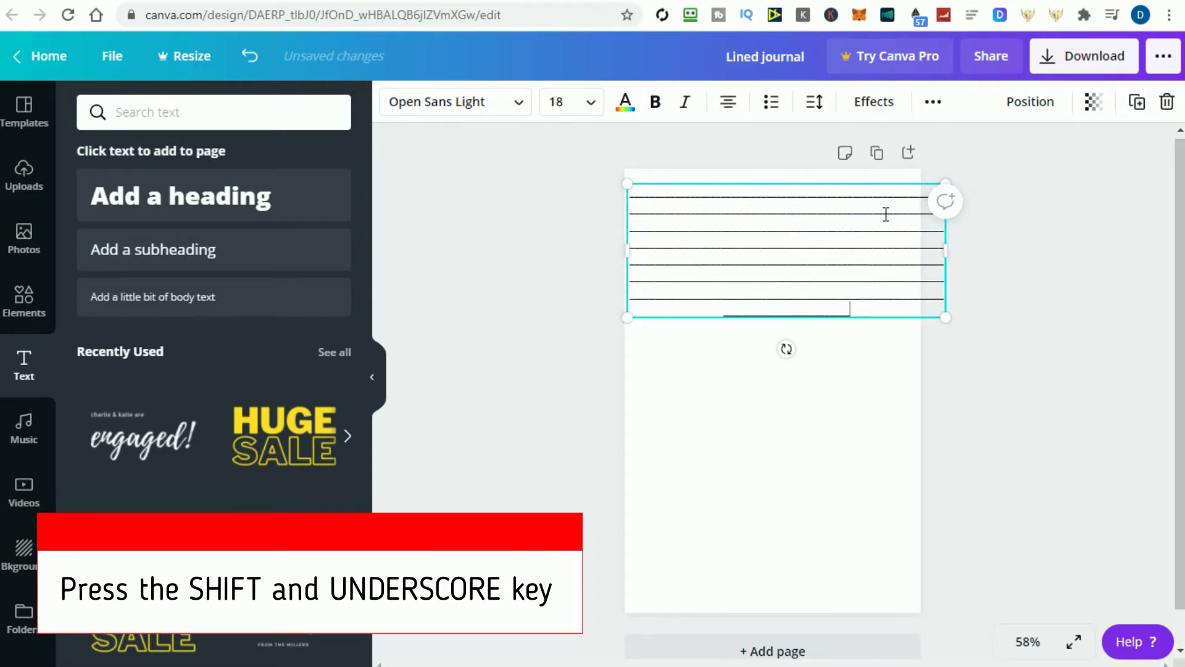
{"action": "type", "text": "________________________________________________________________________________________________________________________________________________________________________________________________________________________________________________"}
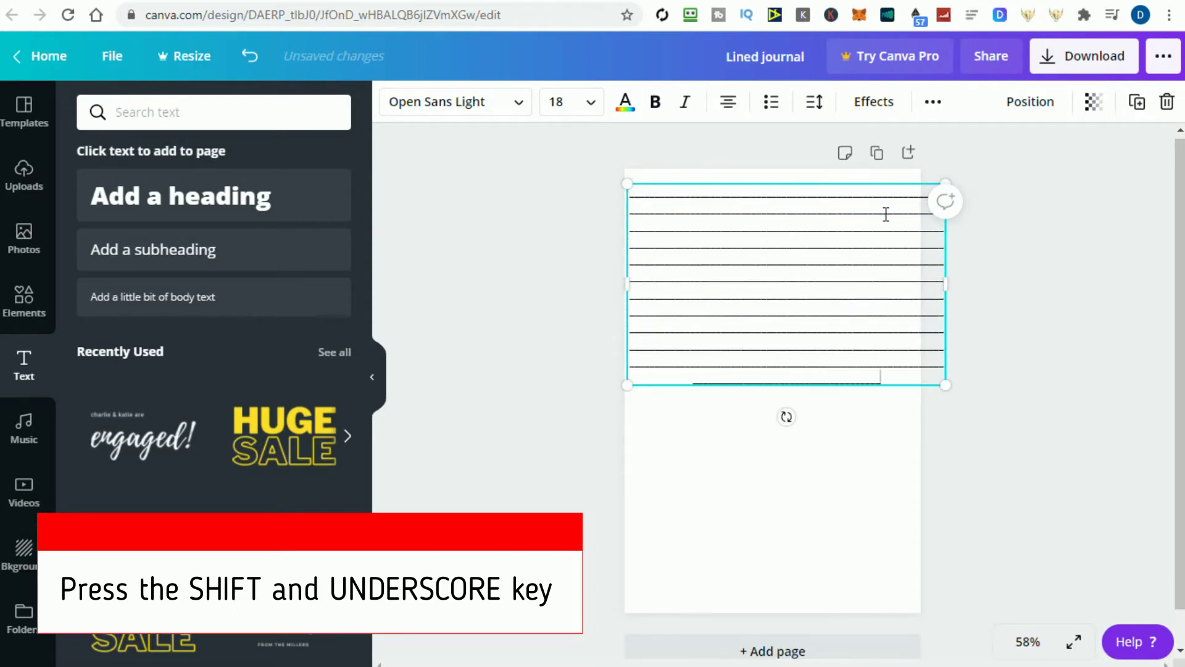
{"action": "type", "text": "________________________________________________________________________________________________________________________________________________________________________________________________________________________________________________"}
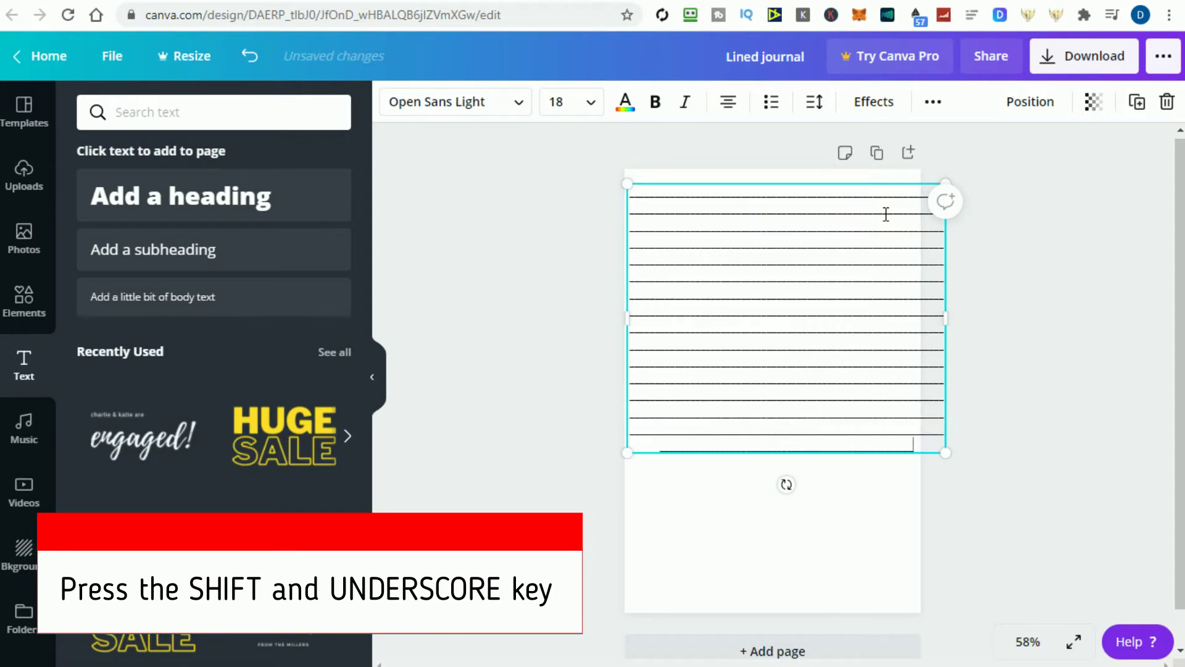
{"action": "type", "text": "________________________________________________________________________________________________________________________________________________________________________________________________________________________________________________"}
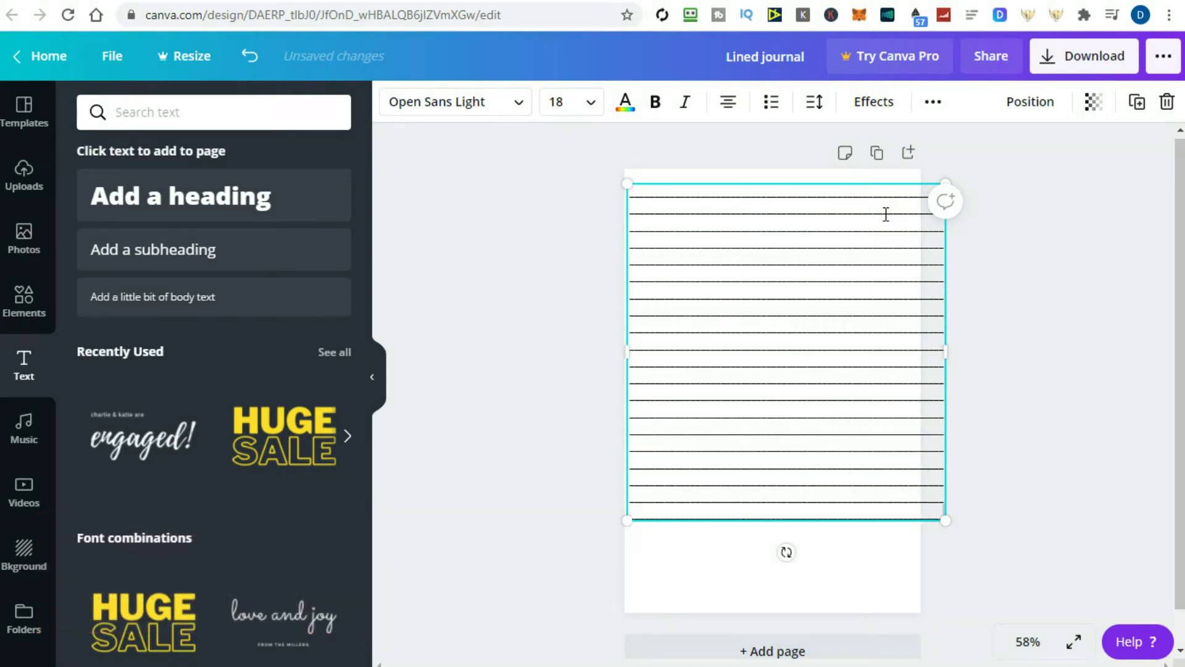
{"action": "type", "text": "____________________________________________________________________________________________________________________________________________________________________________________"}
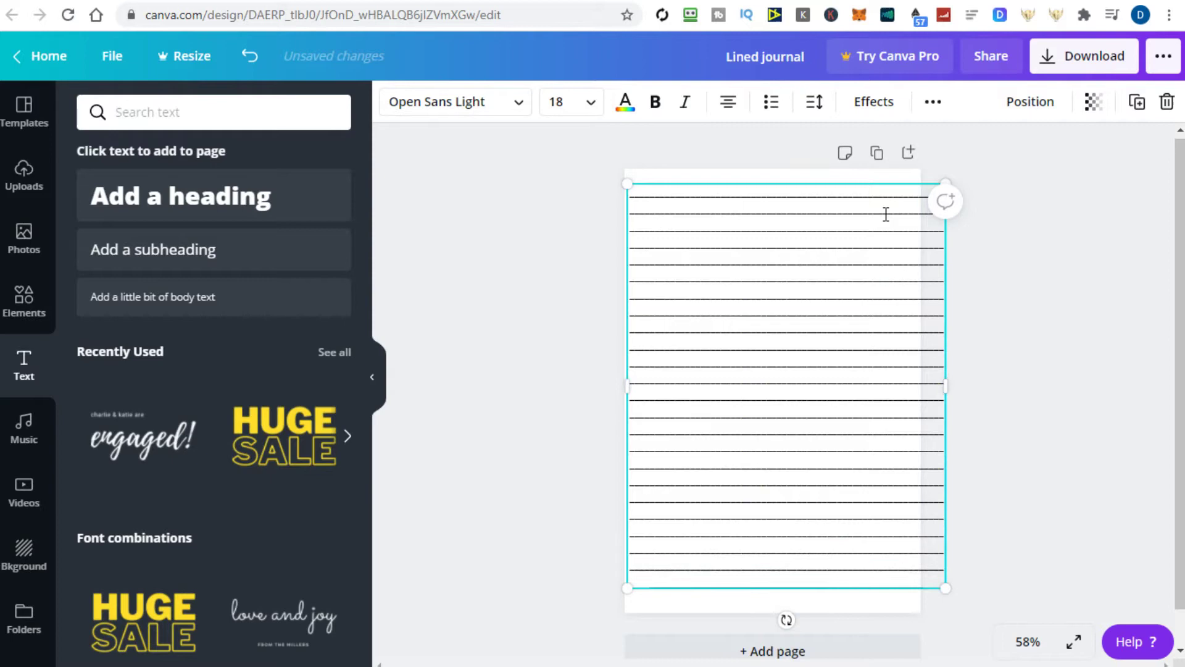
- Recolour the ruled lines to a medium grey from the default colour swatches
{"action": "left_click_drag", "start_coordinate": [824, 355], "coordinate": [799, 355]}
{"action": "left_click", "coordinate": [1008, 455]}
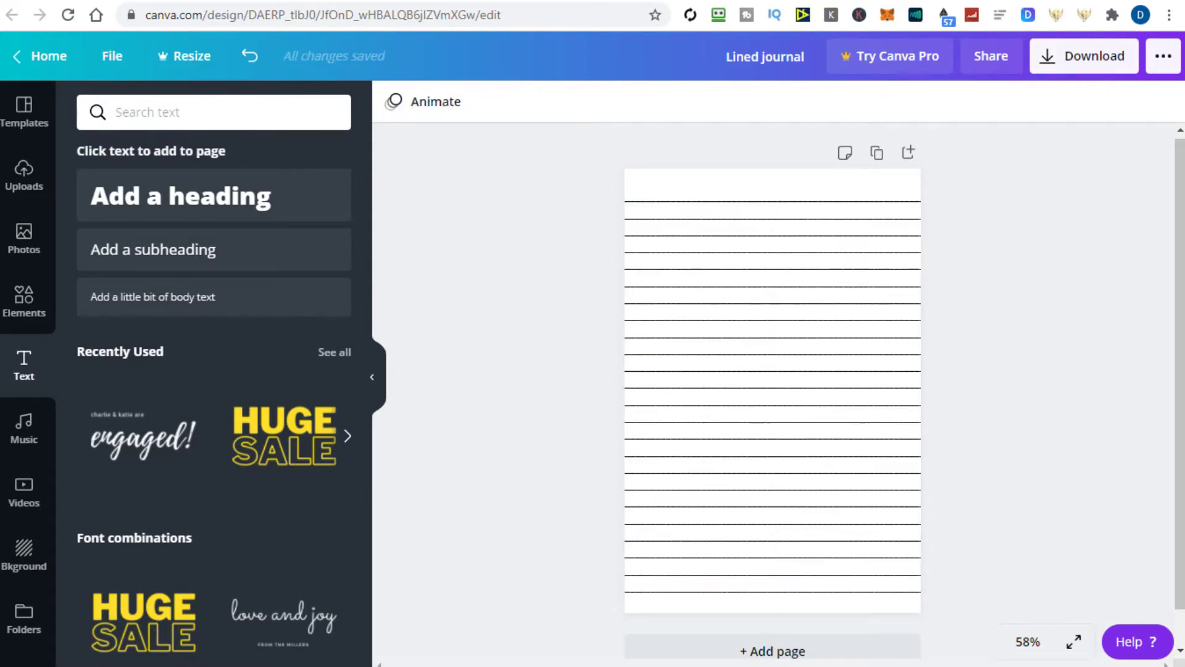
{"action": "left_click", "coordinate": [750, 363]}
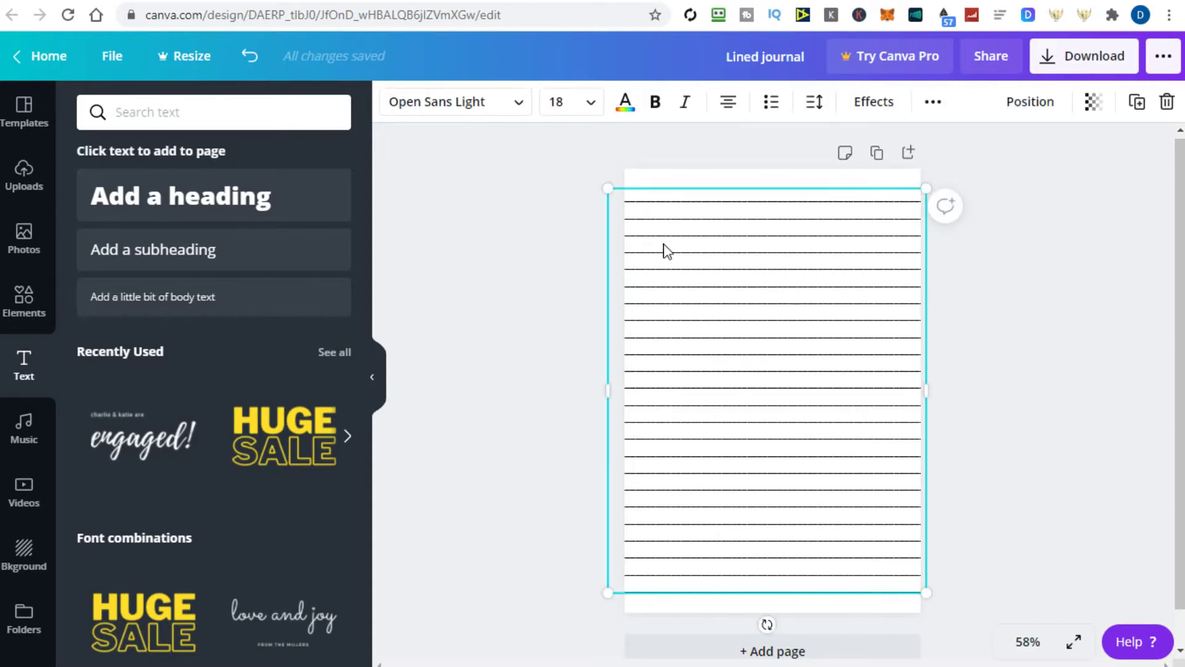
{"action": "left_click", "coordinate": [625, 109]}
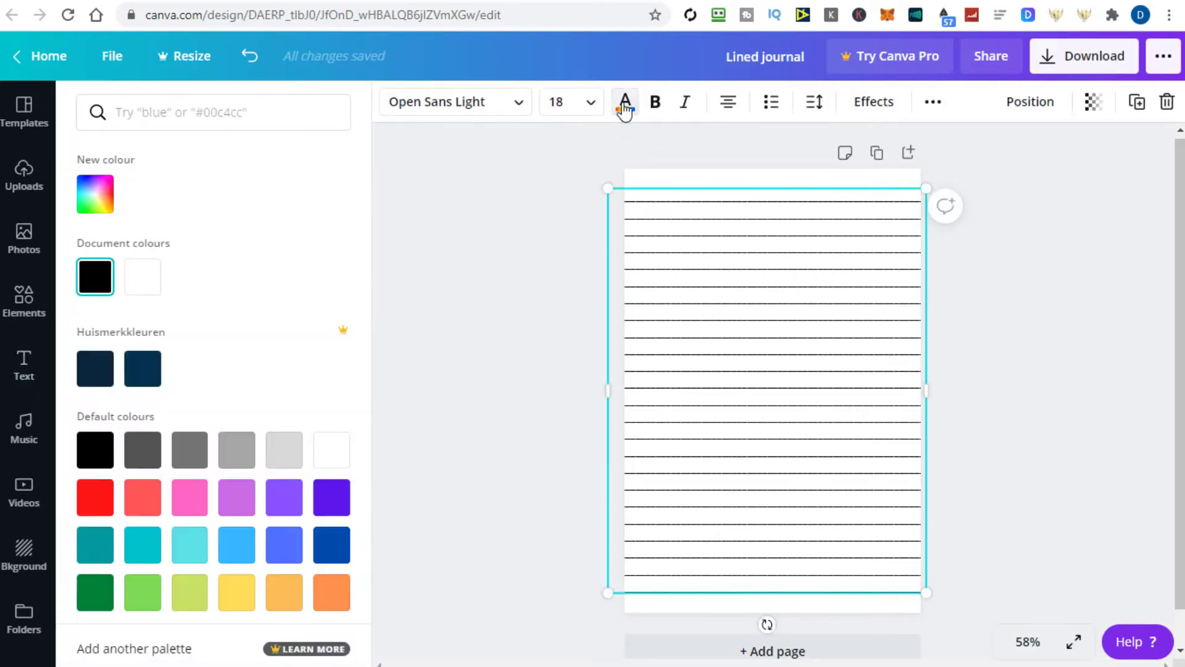
{"action": "left_click", "coordinate": [277, 455]}
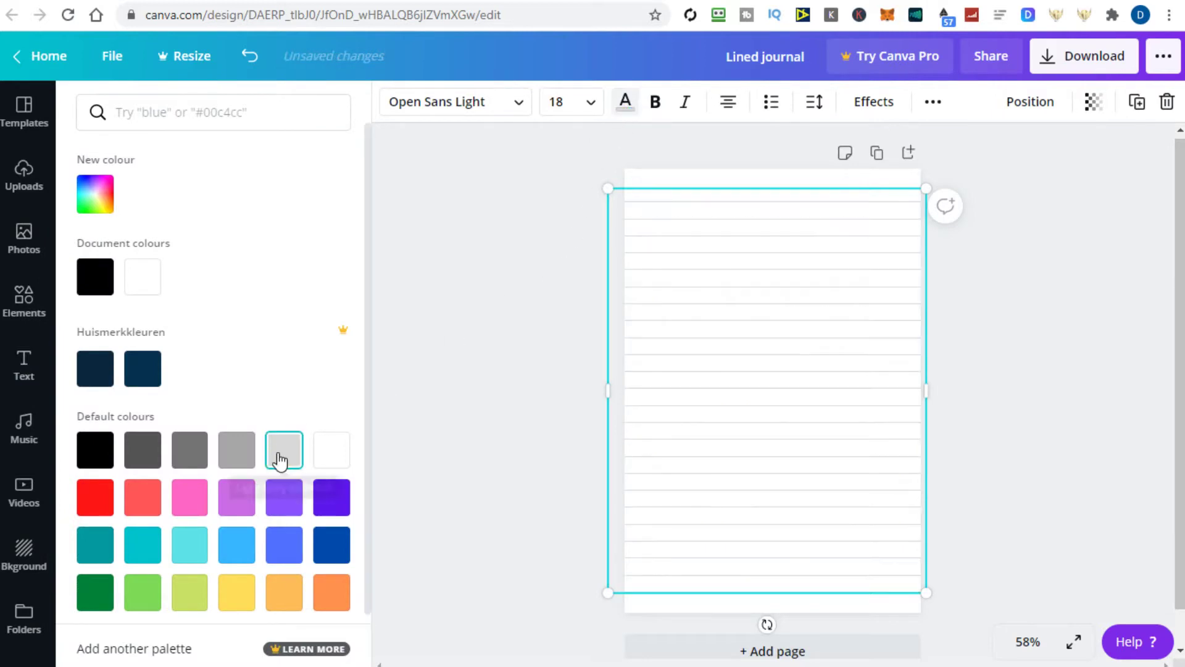
{"action": "left_click", "coordinate": [239, 457]}
{"action": "key", "text": "Escape"}
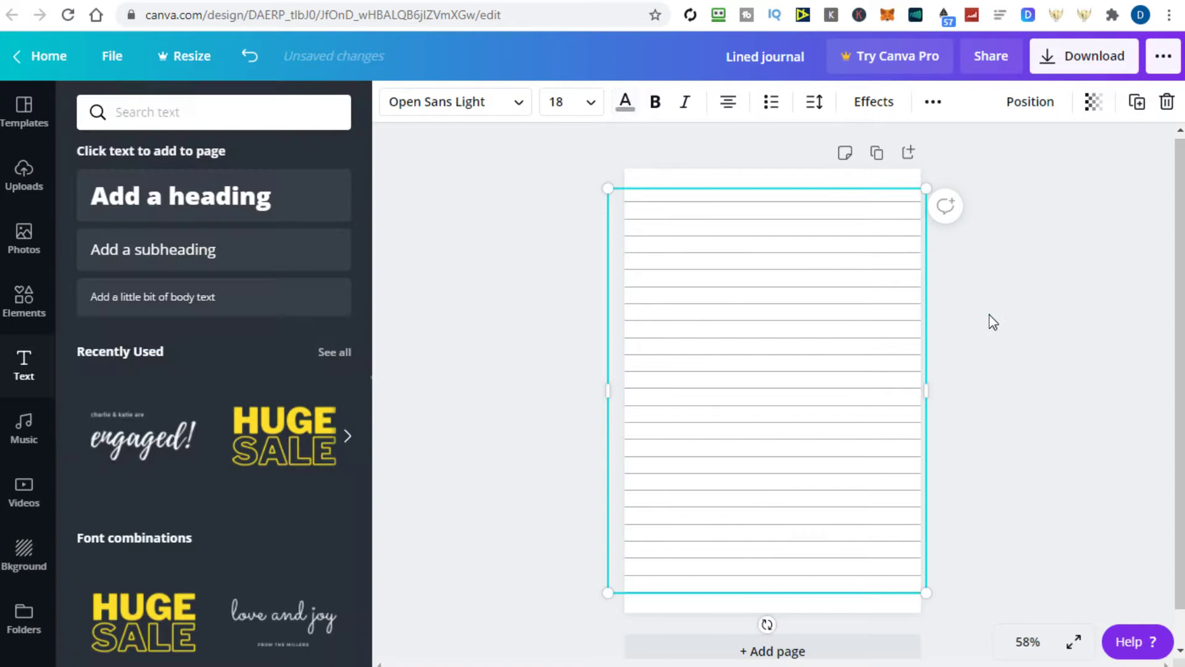
{"action": "left_click", "coordinate": [1087, 424]}
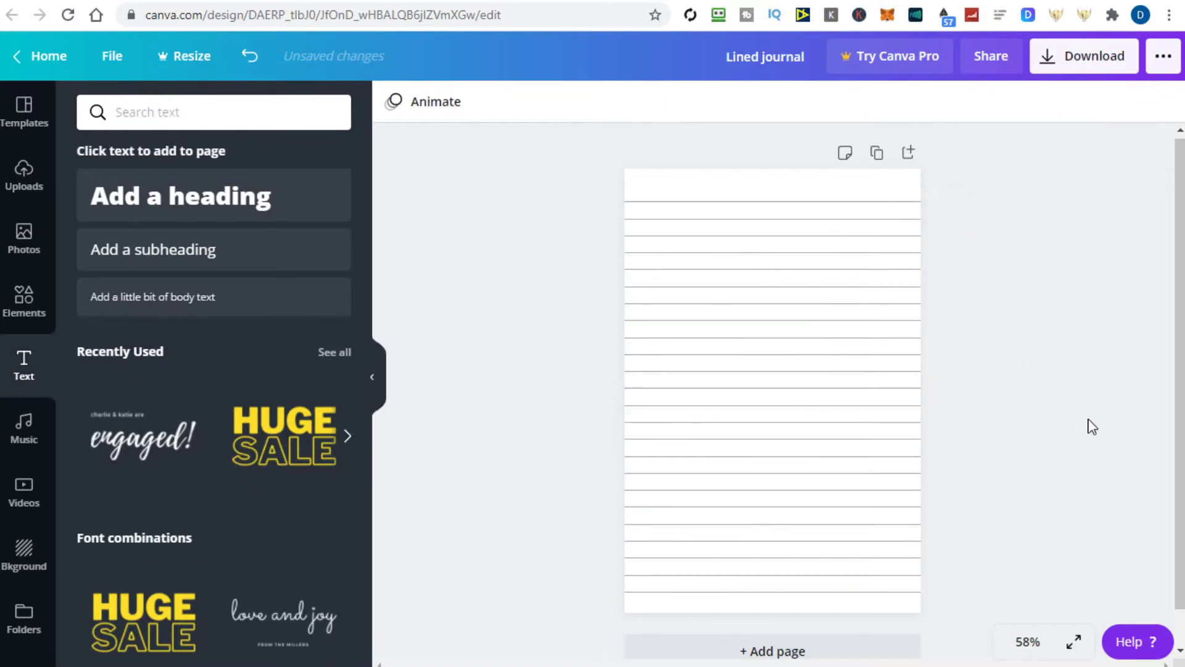
- Duplicate the lined page repeatedly until the journal reaches 60 pages
{"action": "left_click", "coordinate": [879, 158]}
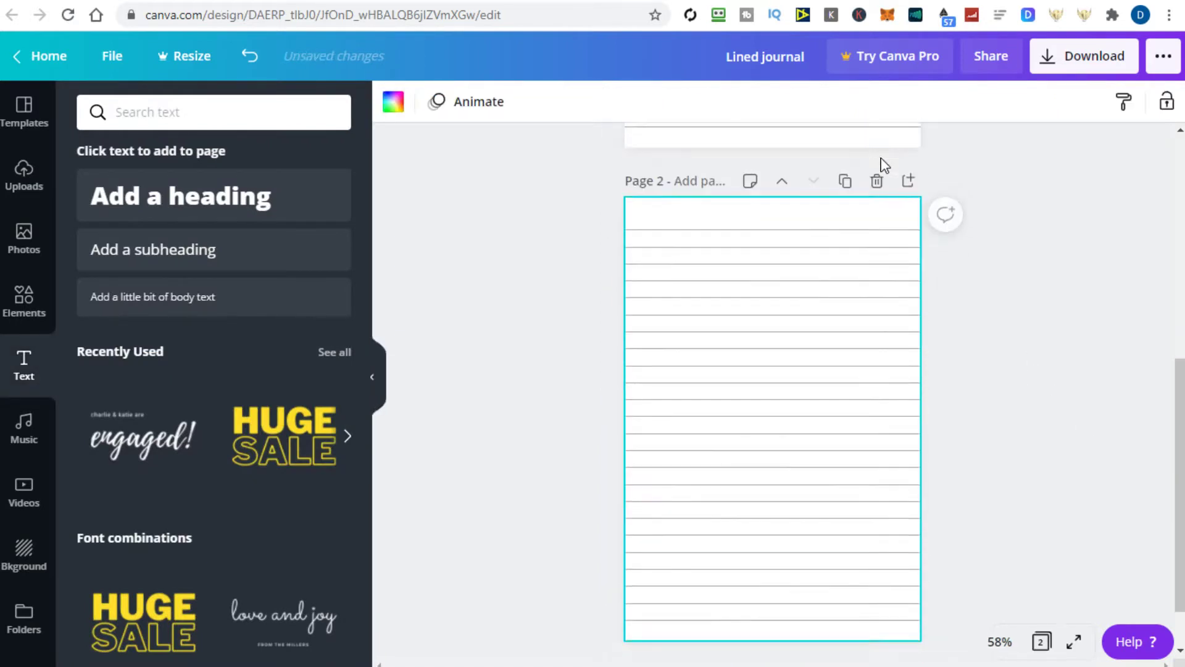
{"action": "left_click", "coordinate": [845, 182]}
{"action": "double_click", "coordinate": [843, 208]}
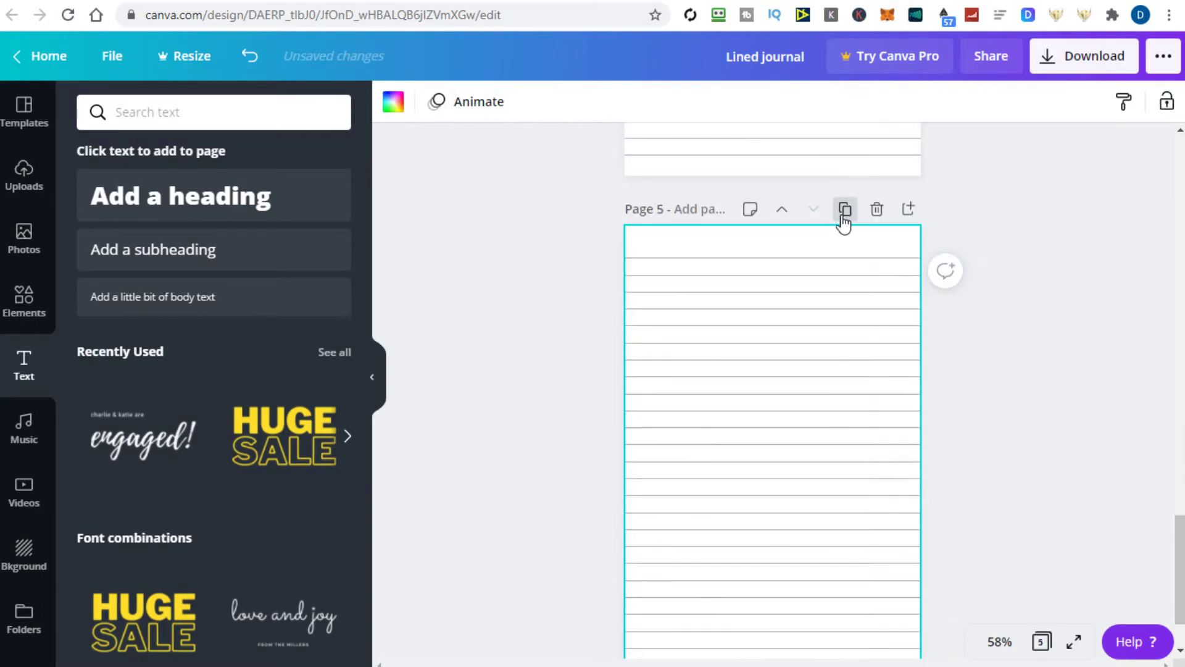
{"action": "triple_click", "coordinate": [844, 214]}
{"action": "double_click", "coordinate": [844, 212]}
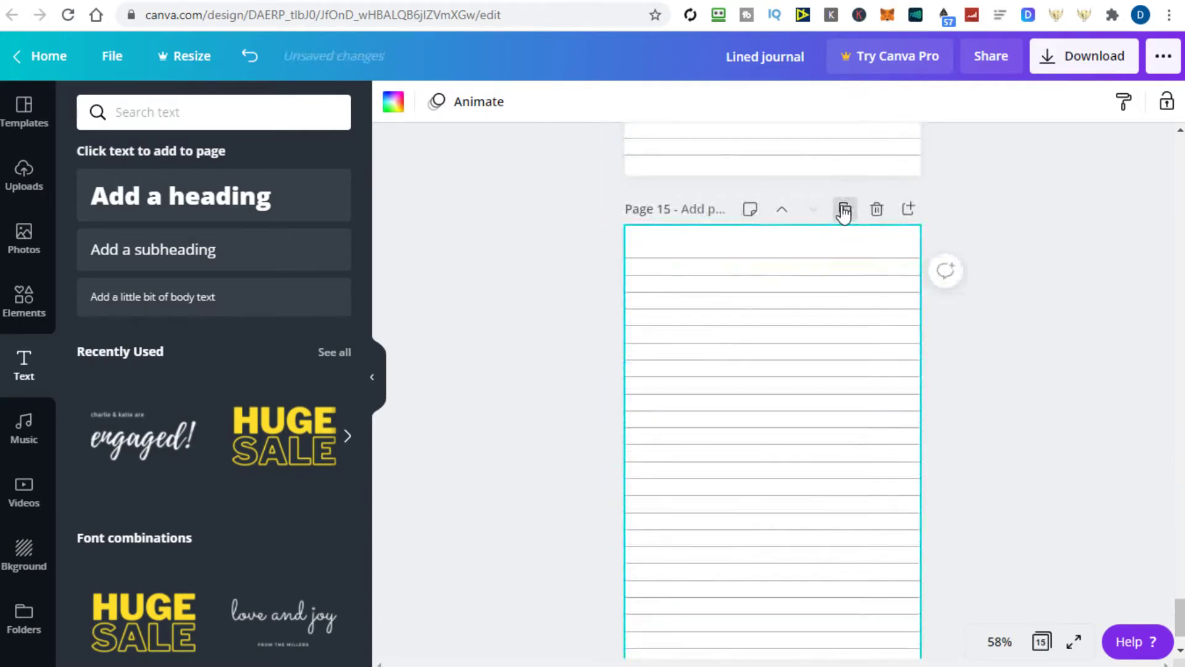
{"action": "triple_click", "coordinate": [843, 212]}
{"action": "double_click", "coordinate": [844, 210]}
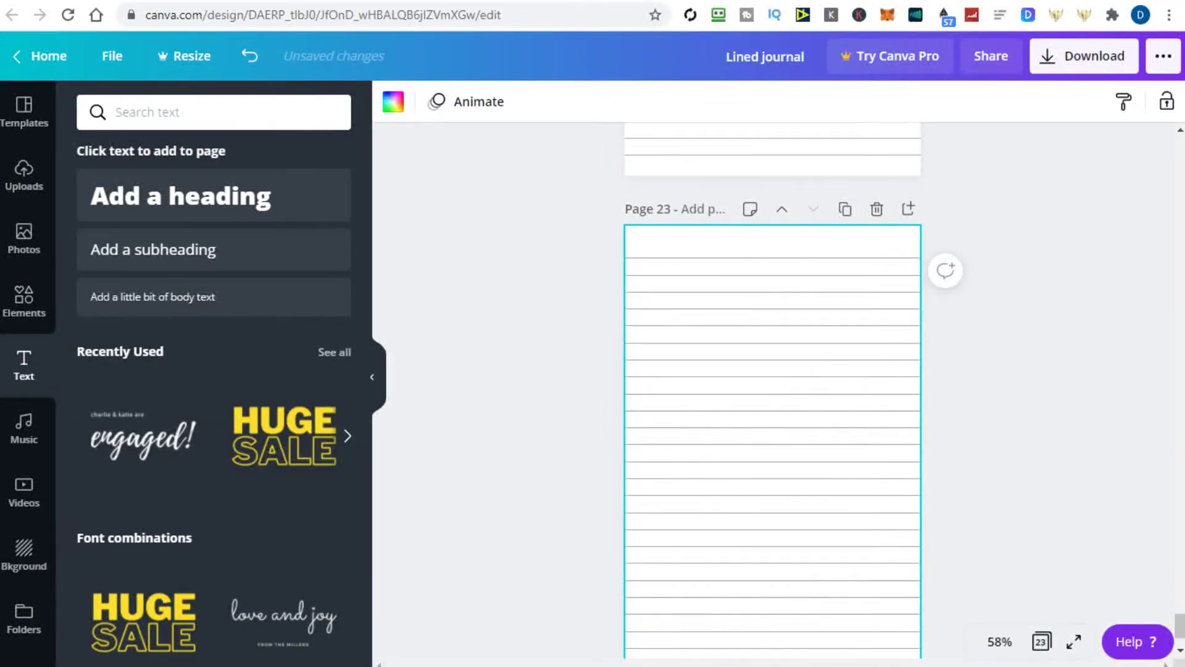
{"action": "double_click", "coordinate": [843, 213]}
{"action": "triple_click", "coordinate": [844, 212]}
{"action": "double_click", "coordinate": [843, 211]}
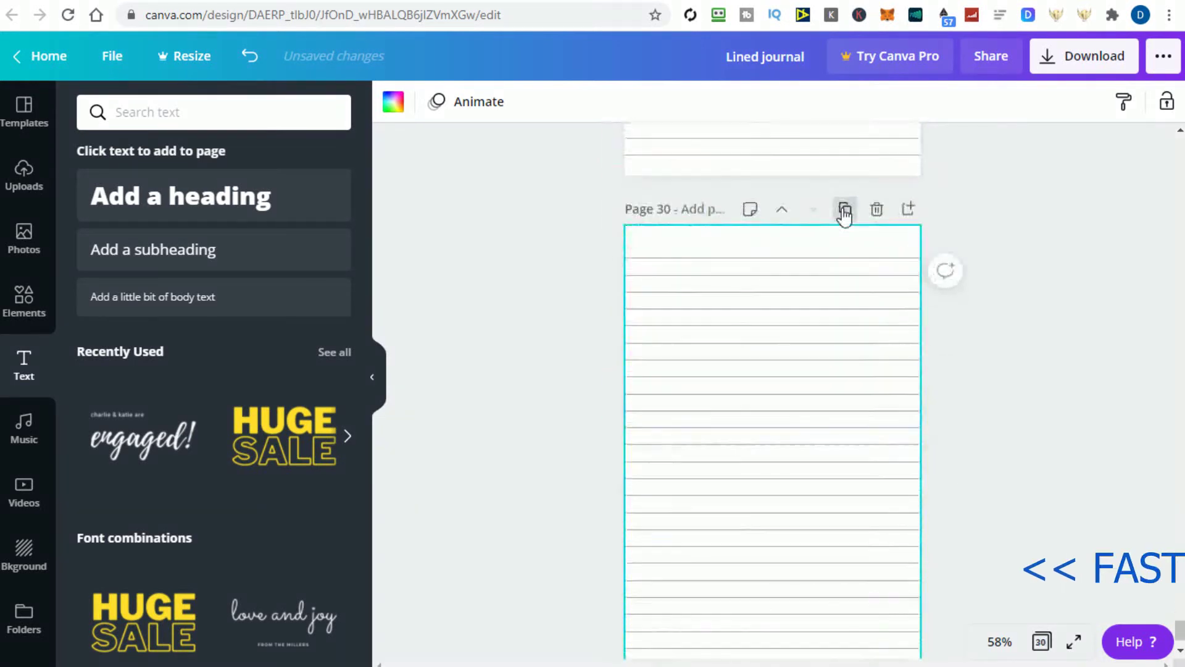
{"action": "triple_click", "coordinate": [844, 211]}
{"action": "double_click", "coordinate": [844, 213]}
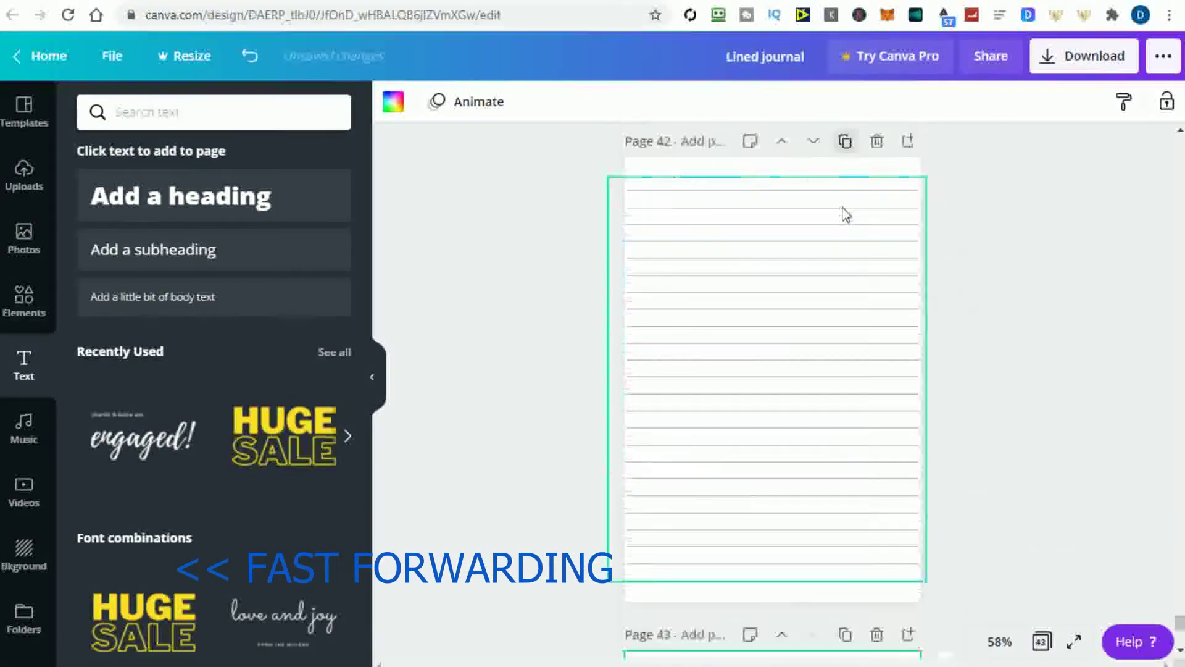
{"action": "double_click", "coordinate": [844, 213]}
{"action": "double_click", "coordinate": [844, 213]}
{"action": "triple_click", "coordinate": [843, 213]}
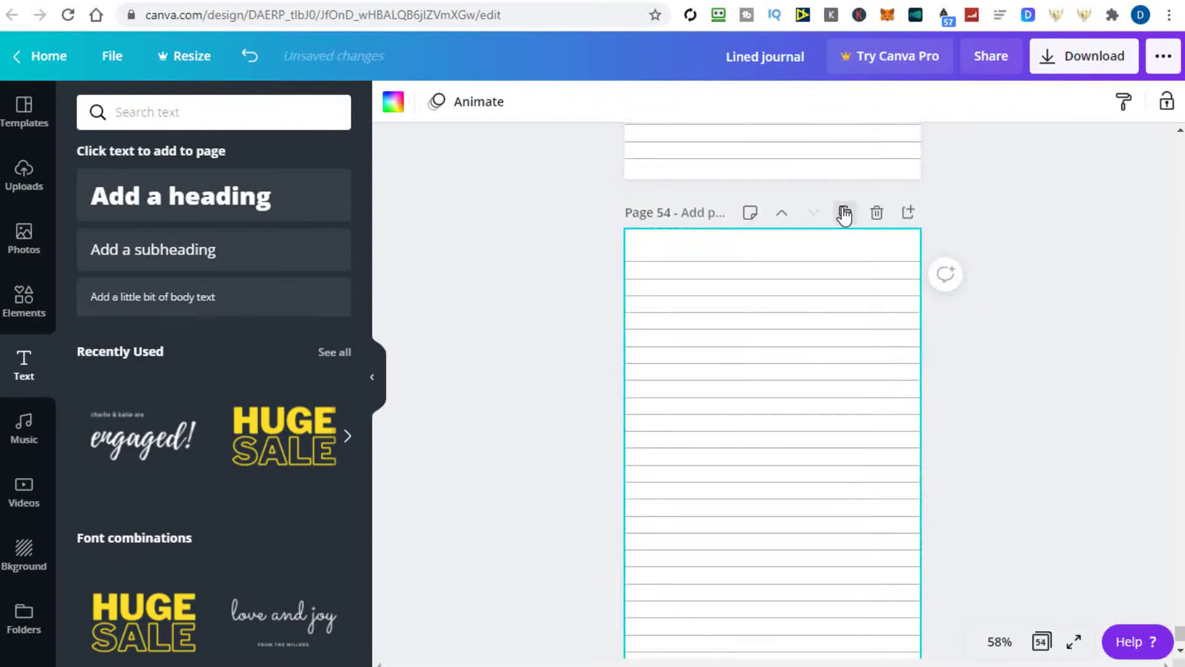
{"action": "triple_click", "coordinate": [843, 213]}
{"action": "double_click", "coordinate": [843, 214]}
{"action": "left_click", "coordinate": [843, 213]}
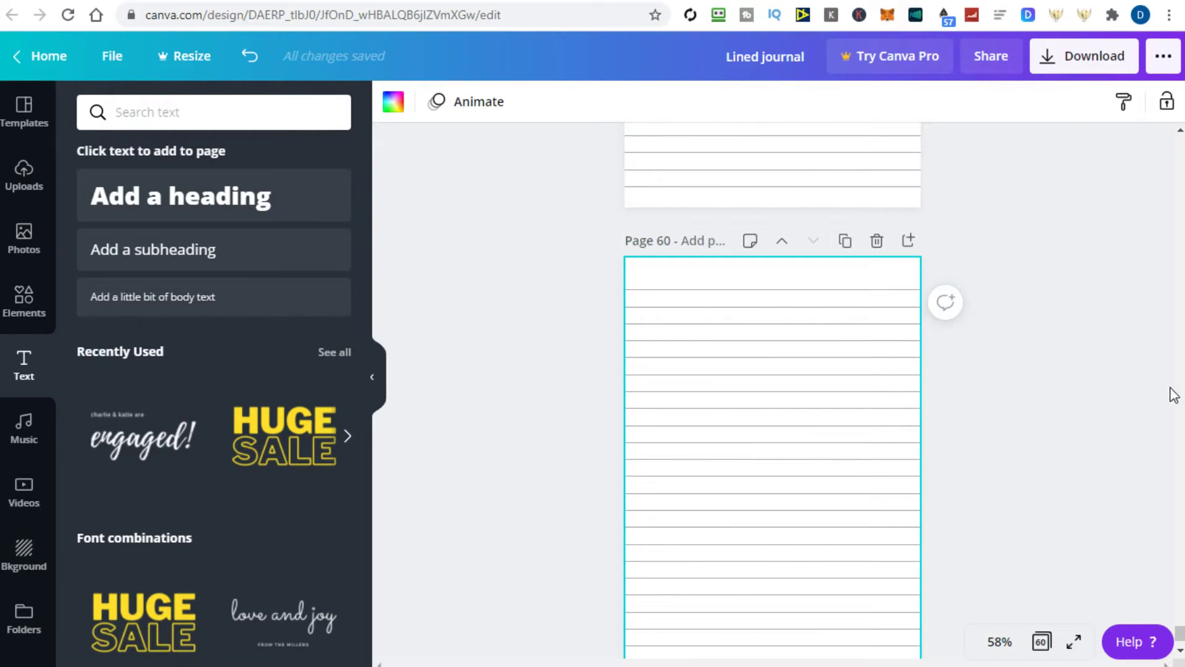
- Export all 60 pages as a PDF Print file, then dismiss the promotional popup
{"action": "left_click", "coordinate": [1098, 60]}
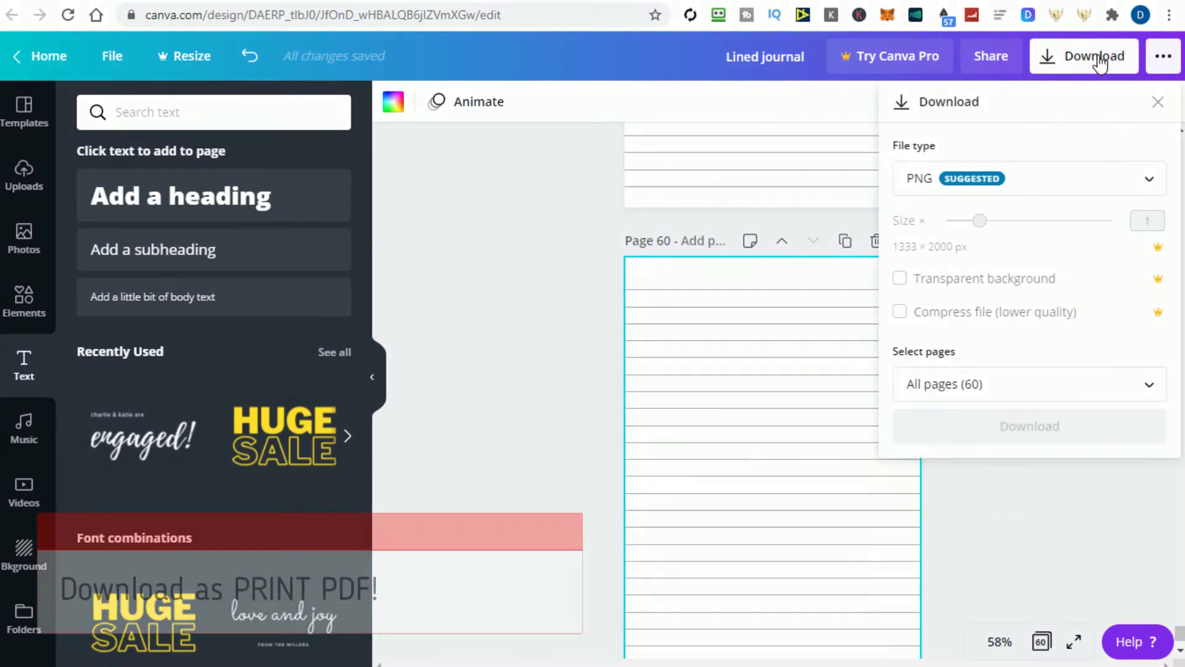
{"action": "left_click", "coordinate": [1013, 191]}
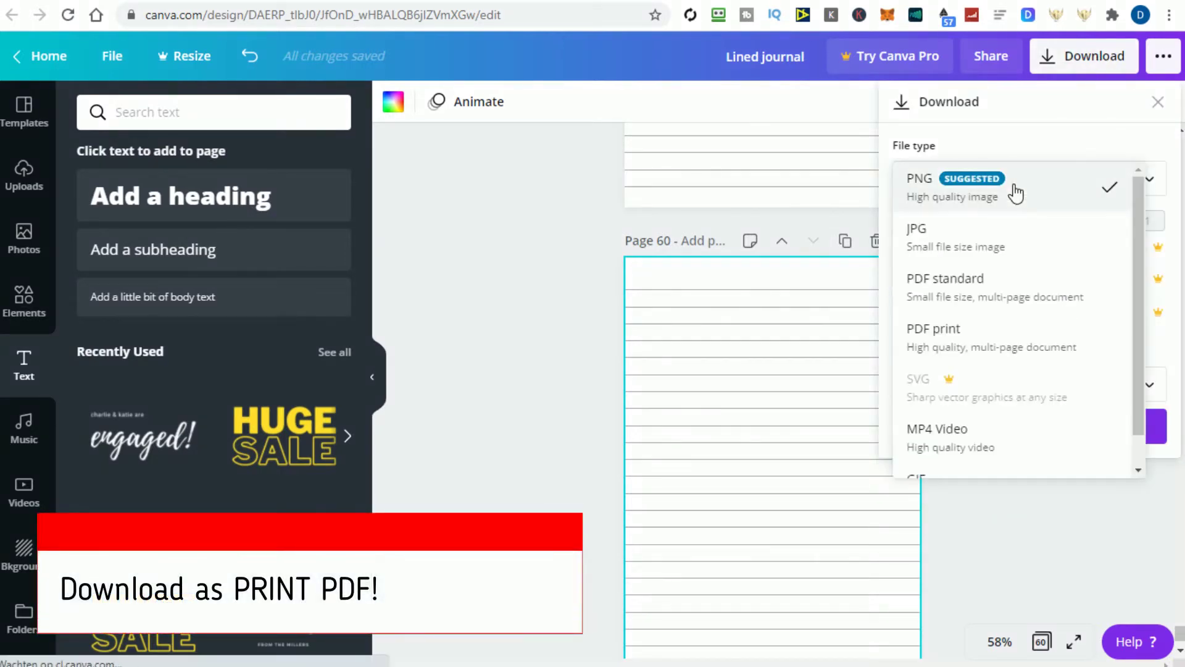
{"action": "left_click", "coordinate": [999, 344]}
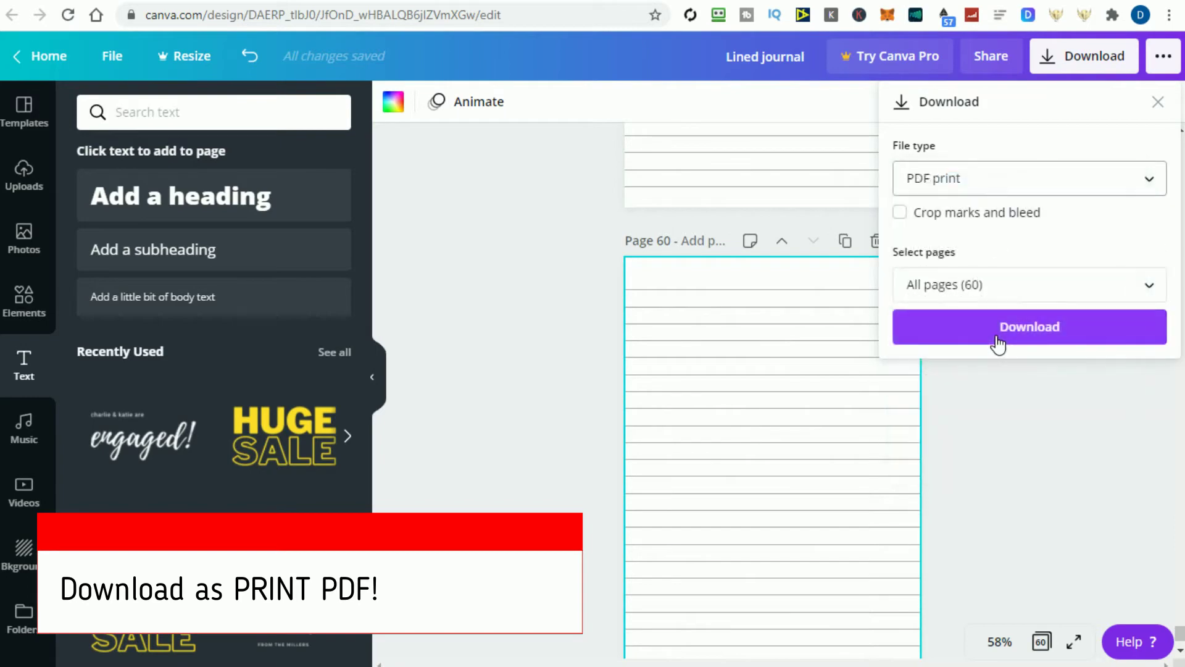
{"action": "left_click", "coordinate": [1050, 332]}
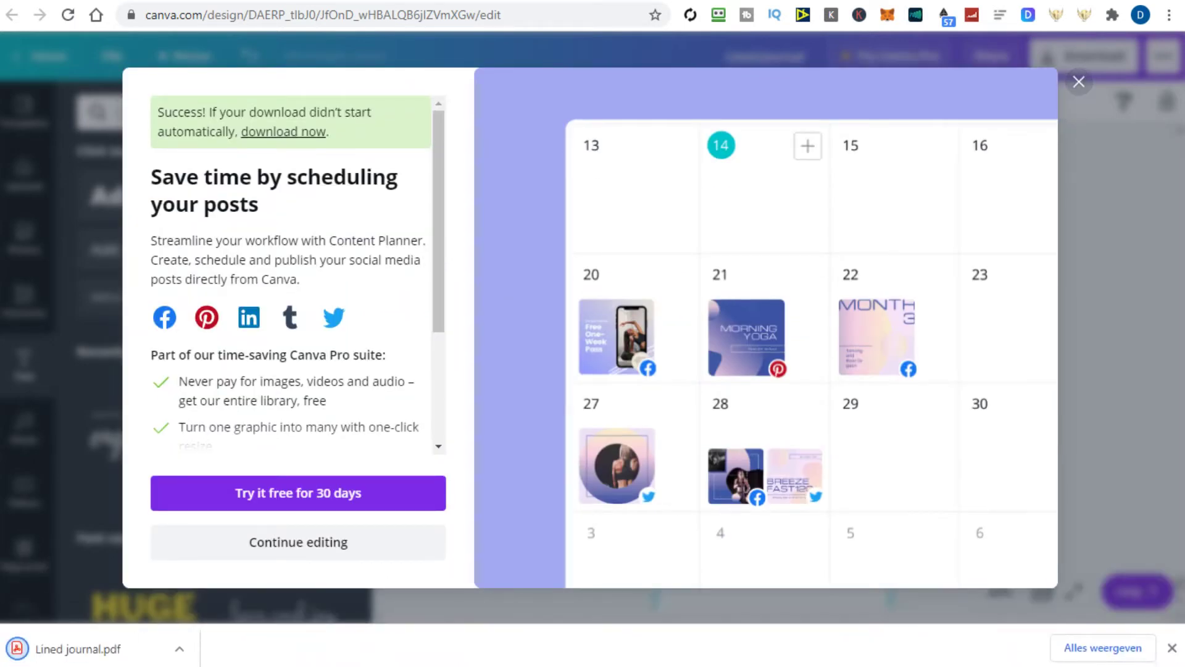
{"action": "left_click", "coordinate": [1079, 84]}
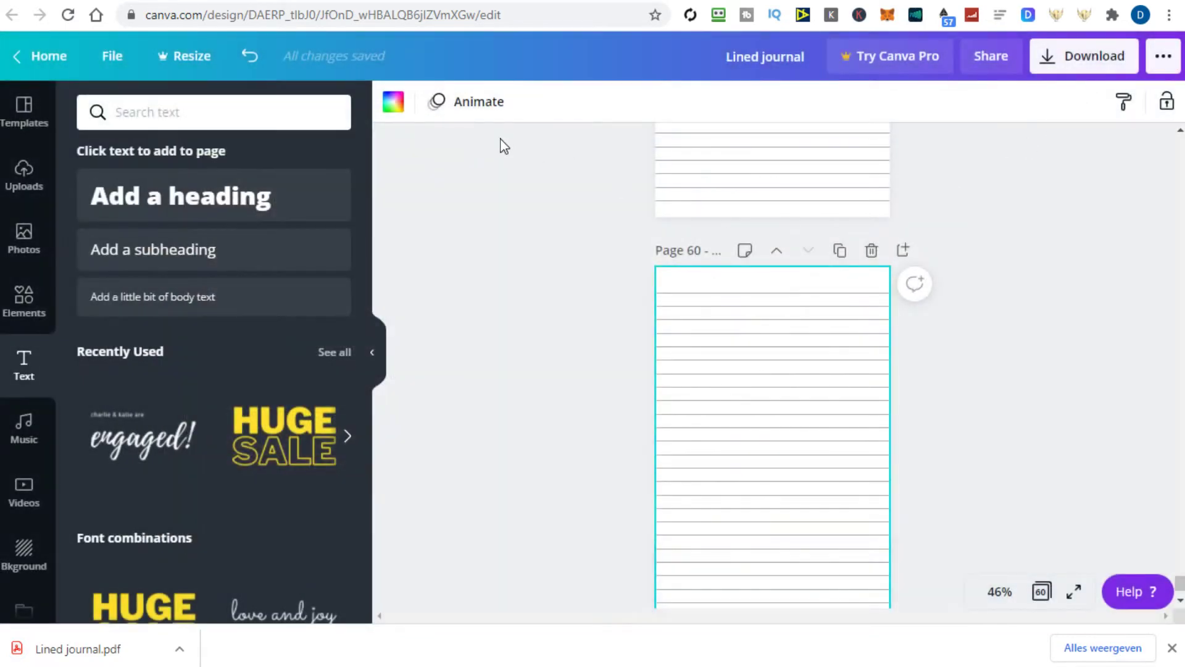
- Rename the design to 'Lined journal 2'
{"action": "left_click", "coordinate": [113, 62]}
{"action": "type", "text": "Lined journal 2"}
{"action": "left_click", "coordinate": [209, 68]}
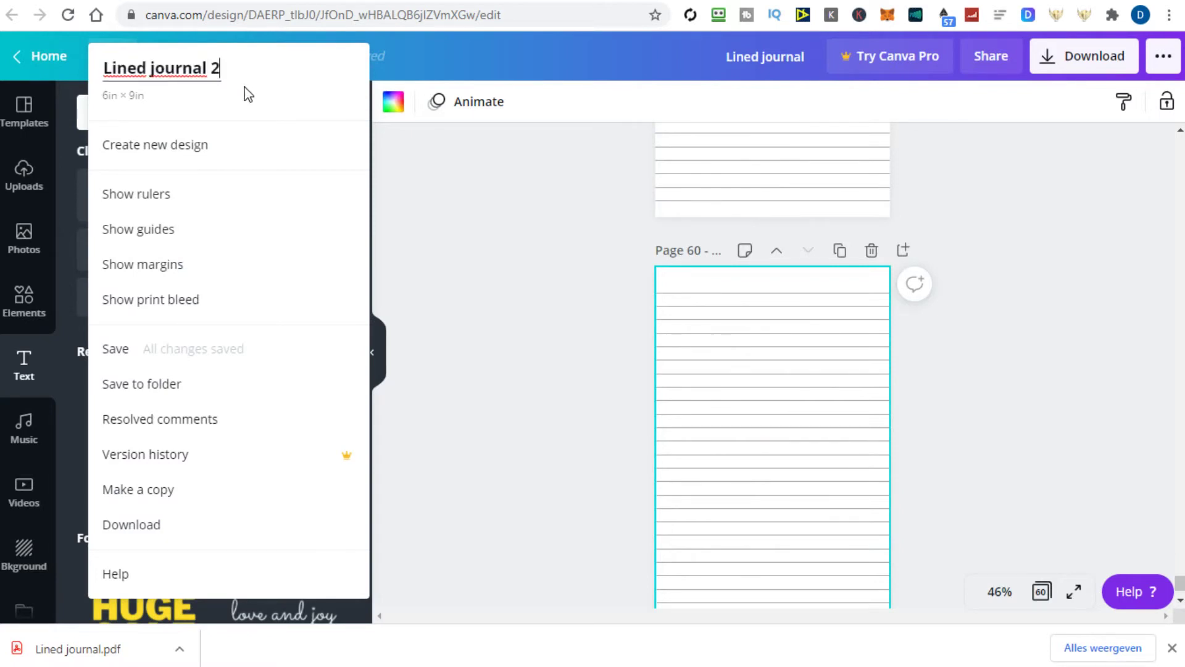
{"action": "left_click", "coordinate": [143, 363]}
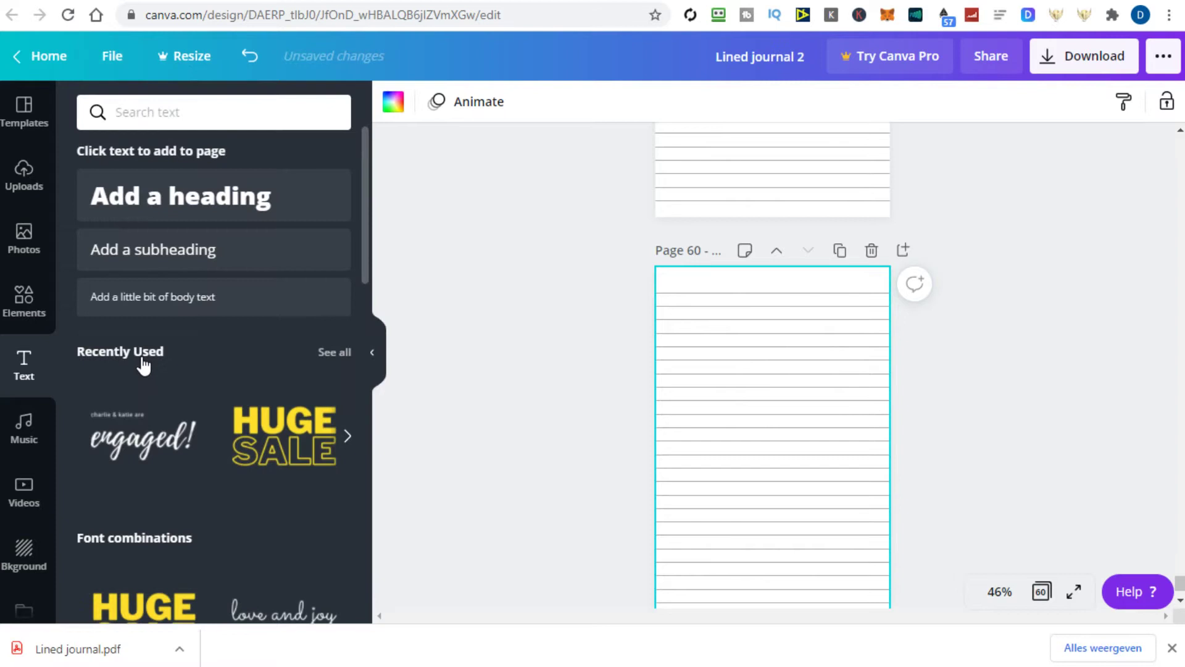
- Download 'Lined journal 2' as a PDF Print file
{"action": "left_click", "coordinate": [1095, 66]}
{"action": "left_click", "coordinate": [945, 186]}
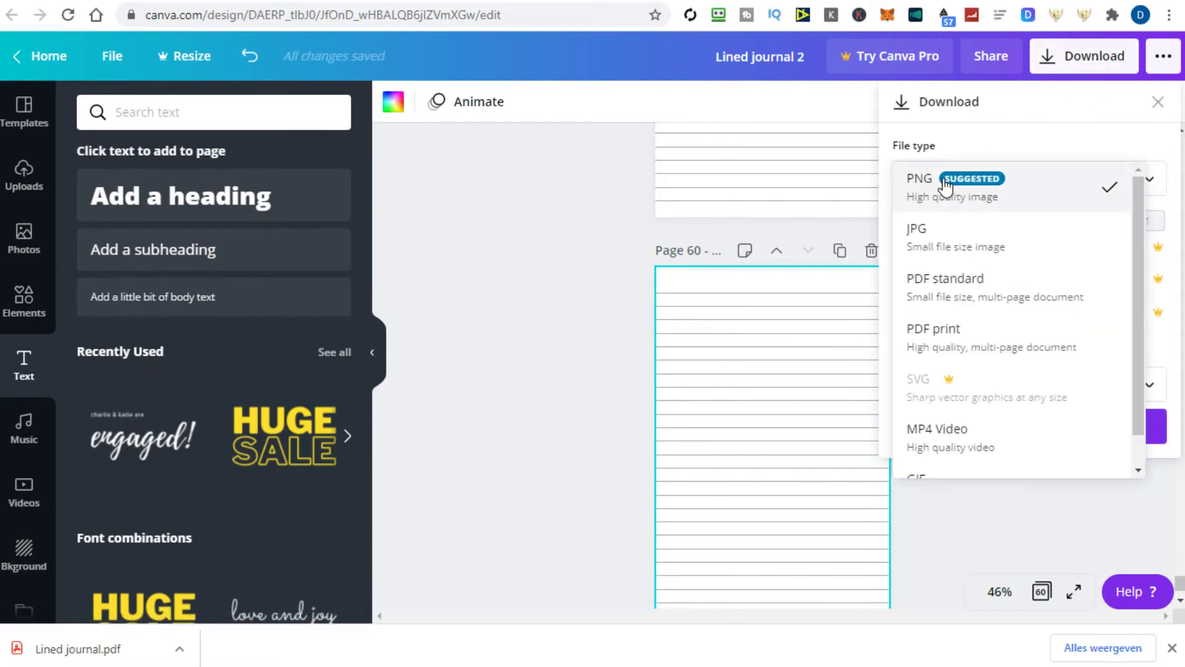
{"action": "left_click", "coordinate": [954, 347]}
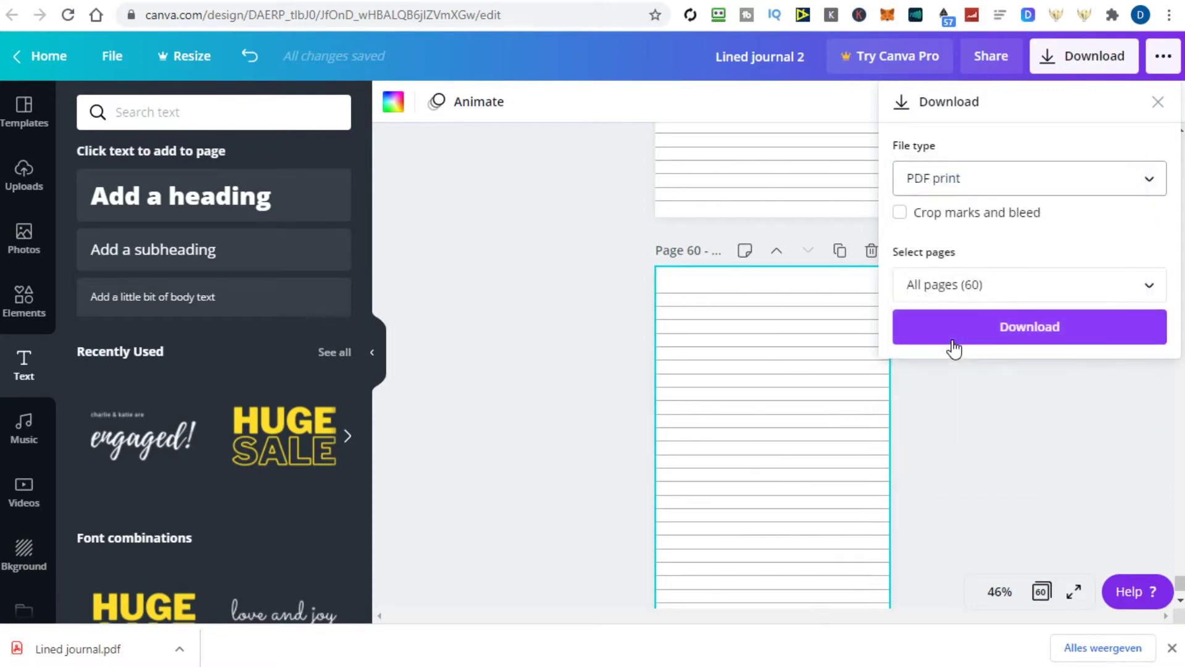
{"action": "left_click", "coordinate": [1019, 329]}
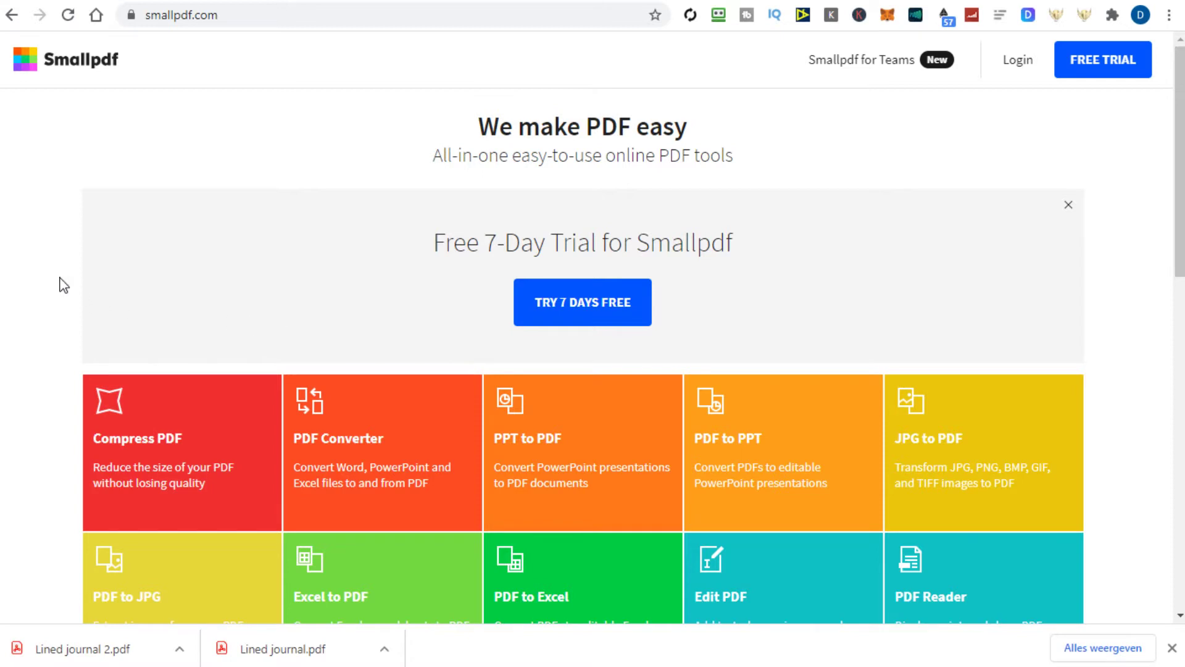
{"action": "scroll", "coordinate": [59, 284], "scroll_direction": "down", "scroll_amount": 1}
{"action": "scroll", "coordinate": [52, 292], "scroll_direction": "down", "scroll_amount": 2}
{"action": "scroll", "coordinate": [53, 290], "scroll_direction": "down", "scroll_amount": 2}
{"action": "scroll", "coordinate": [53, 290], "scroll_direction": "down", "scroll_amount": 1}
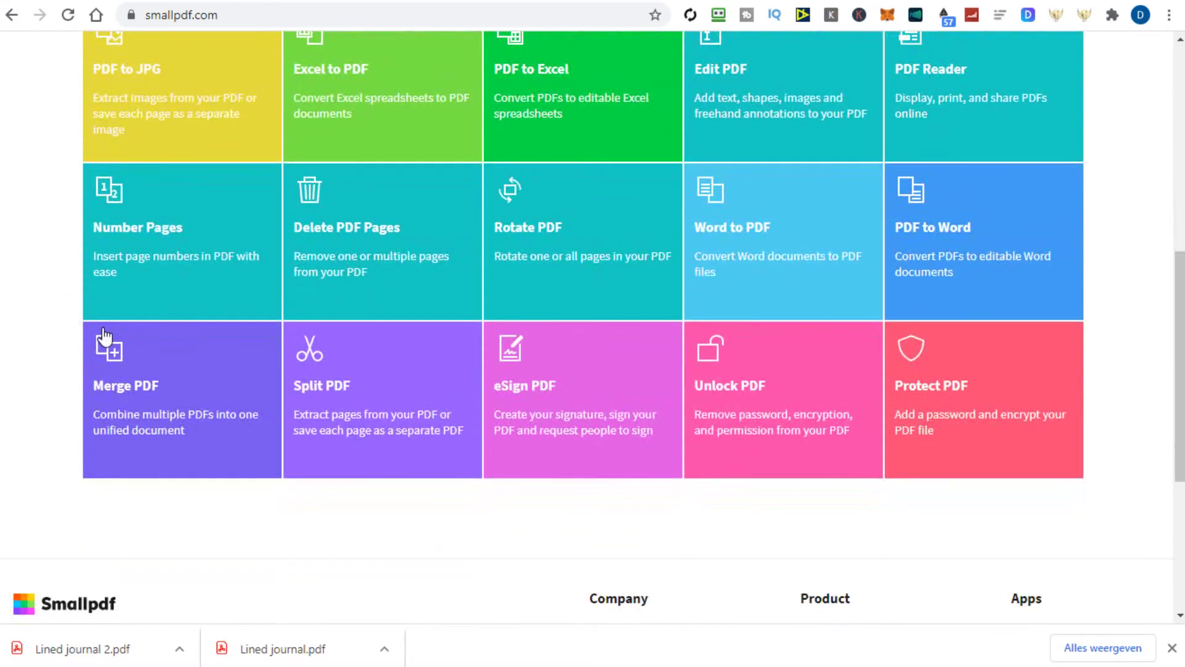
- Upload Lined journal.pdf to Smallpdf's Merge PDF tool and choose whole-file merging
{"action": "left_click", "coordinate": [158, 409]}
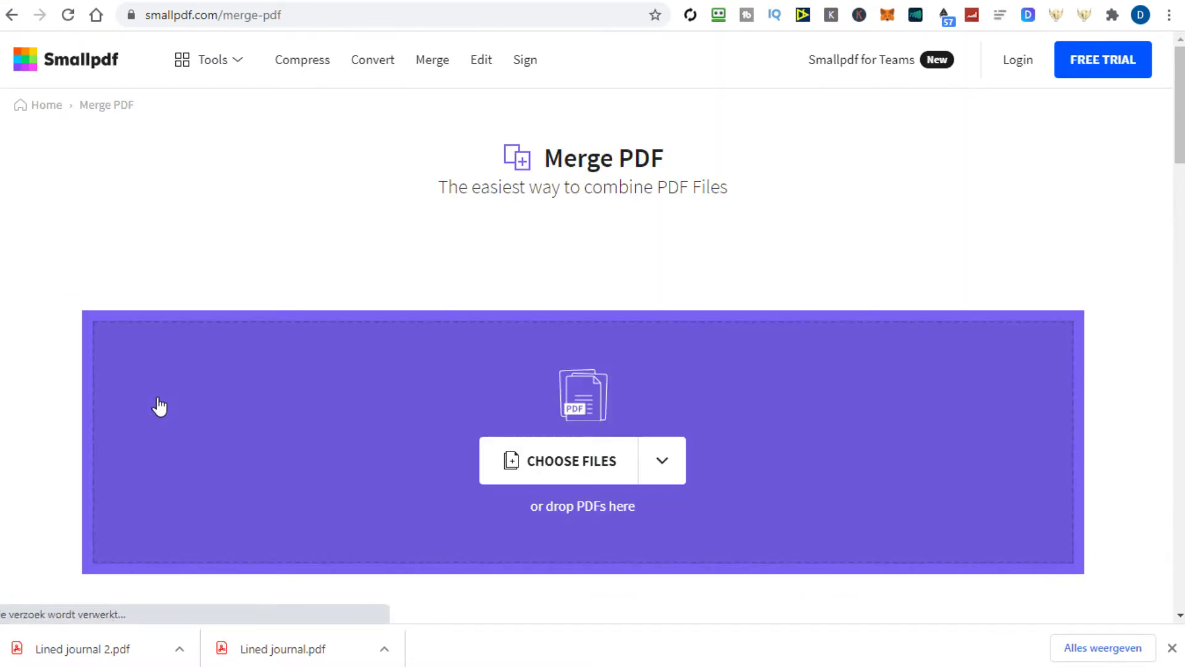
{"action": "left_click", "coordinate": [568, 462]}
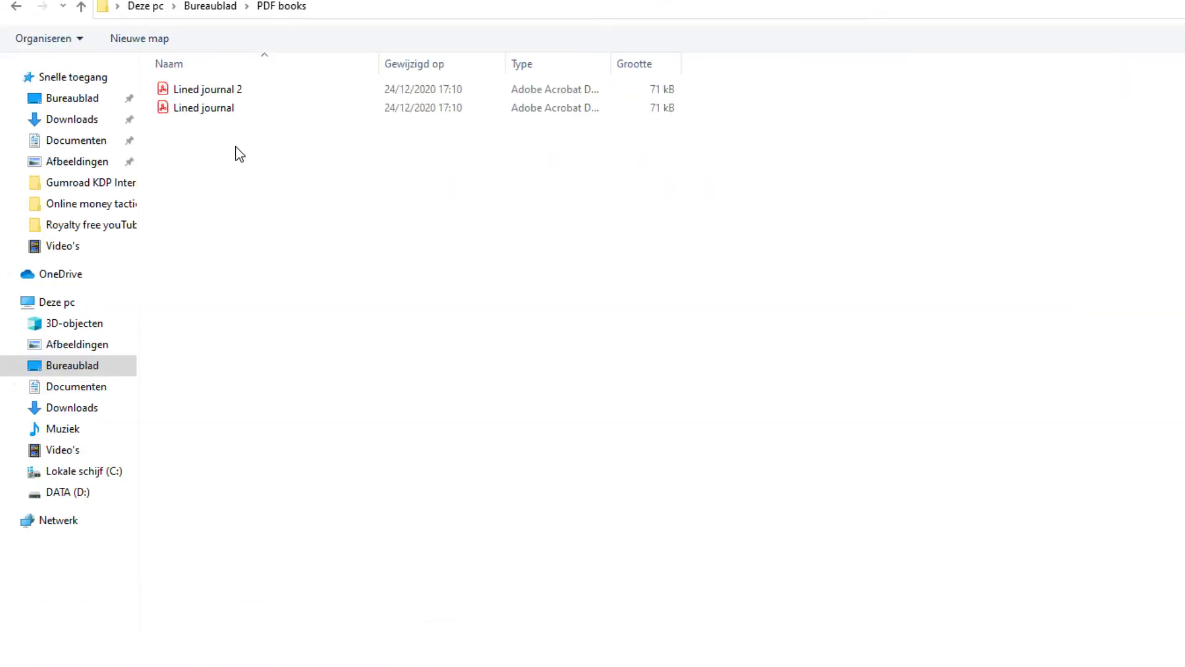
{"action": "double_click", "coordinate": [224, 114]}
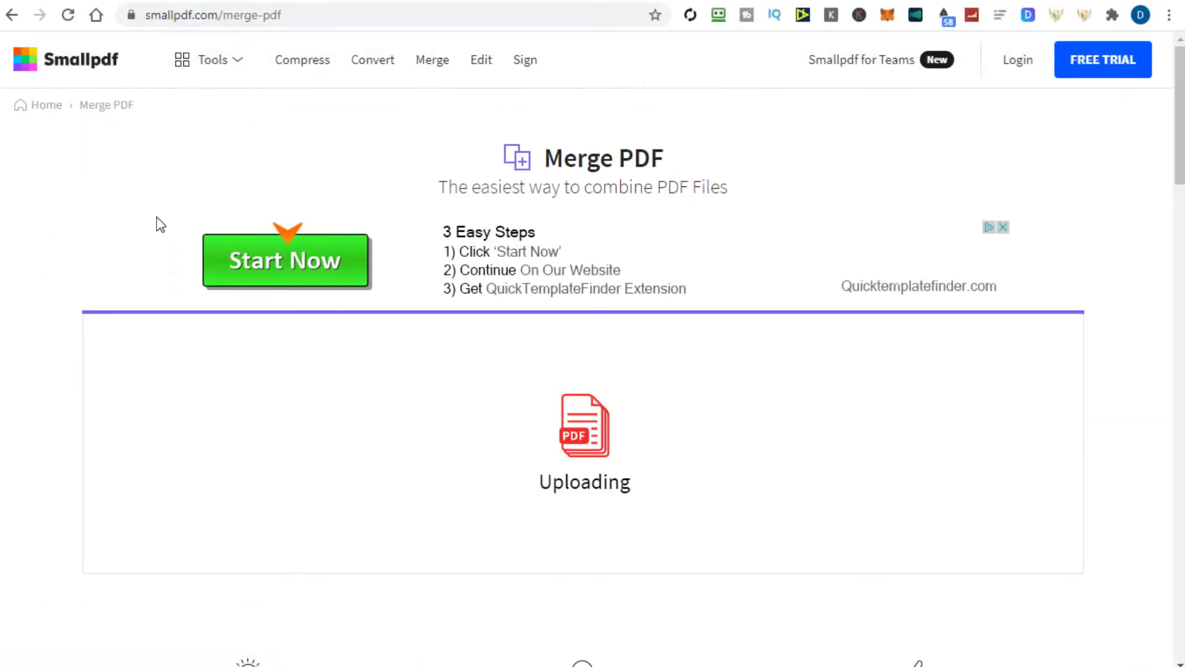
{"action": "scroll", "coordinate": [66, 416], "scroll_direction": "down", "scroll_amount": 1}
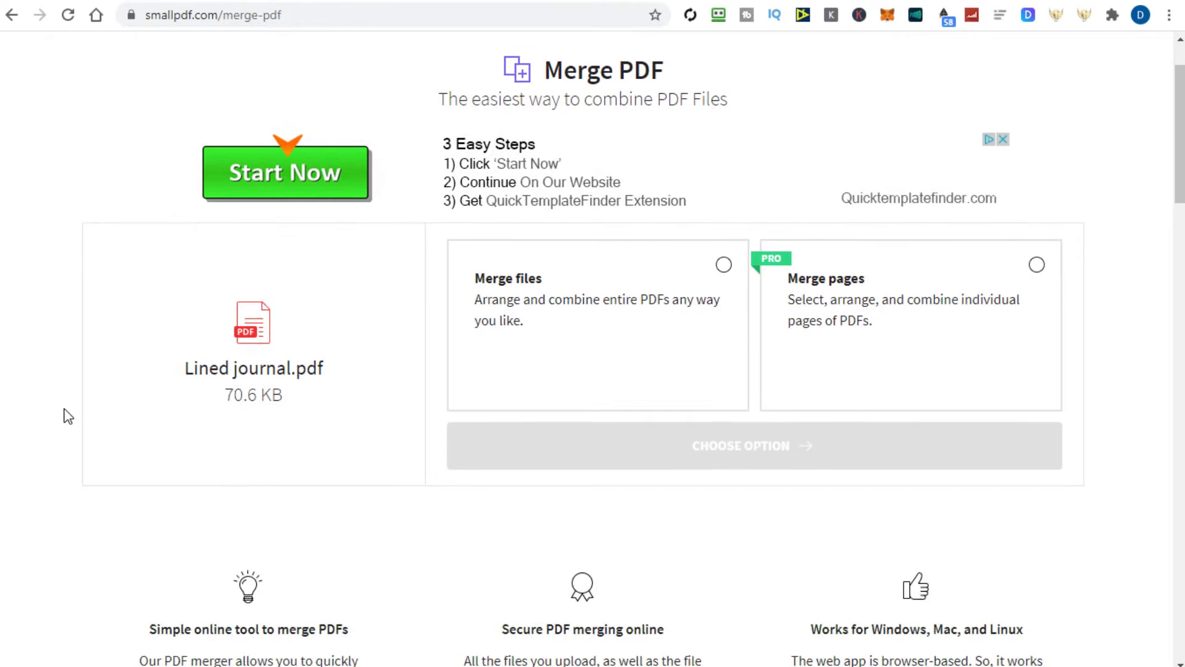
{"action": "scroll", "coordinate": [66, 415], "scroll_direction": "down", "scroll_amount": 1}
{"action": "left_click", "coordinate": [723, 176]}
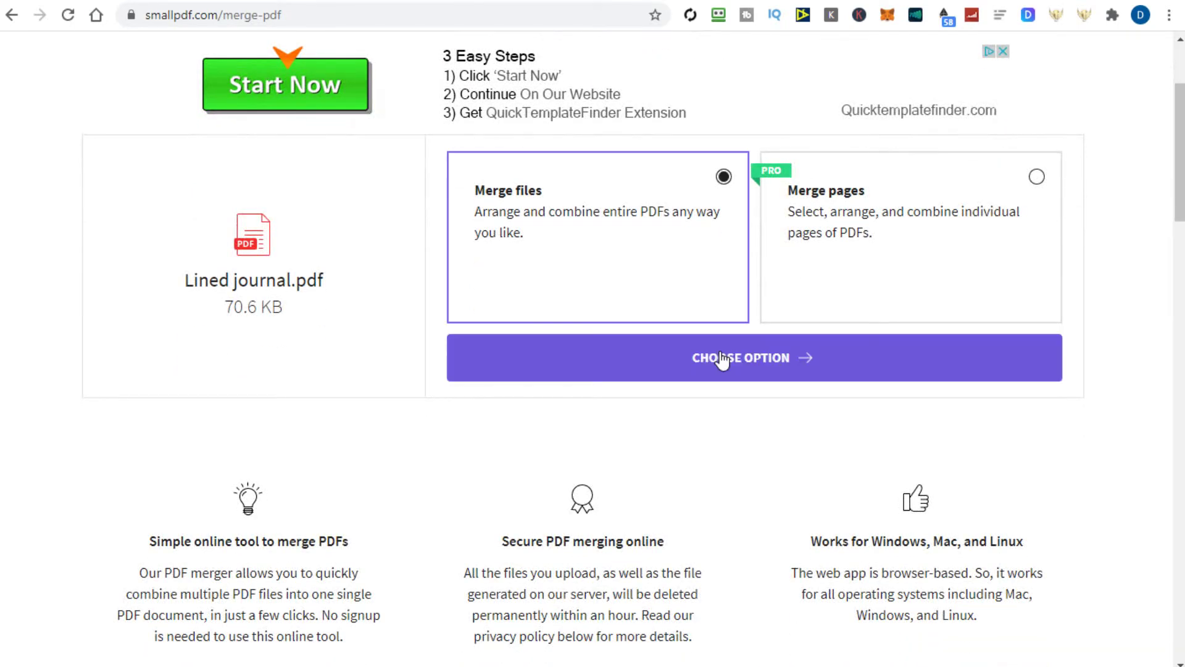
{"action": "left_click", "coordinate": [722, 359]}
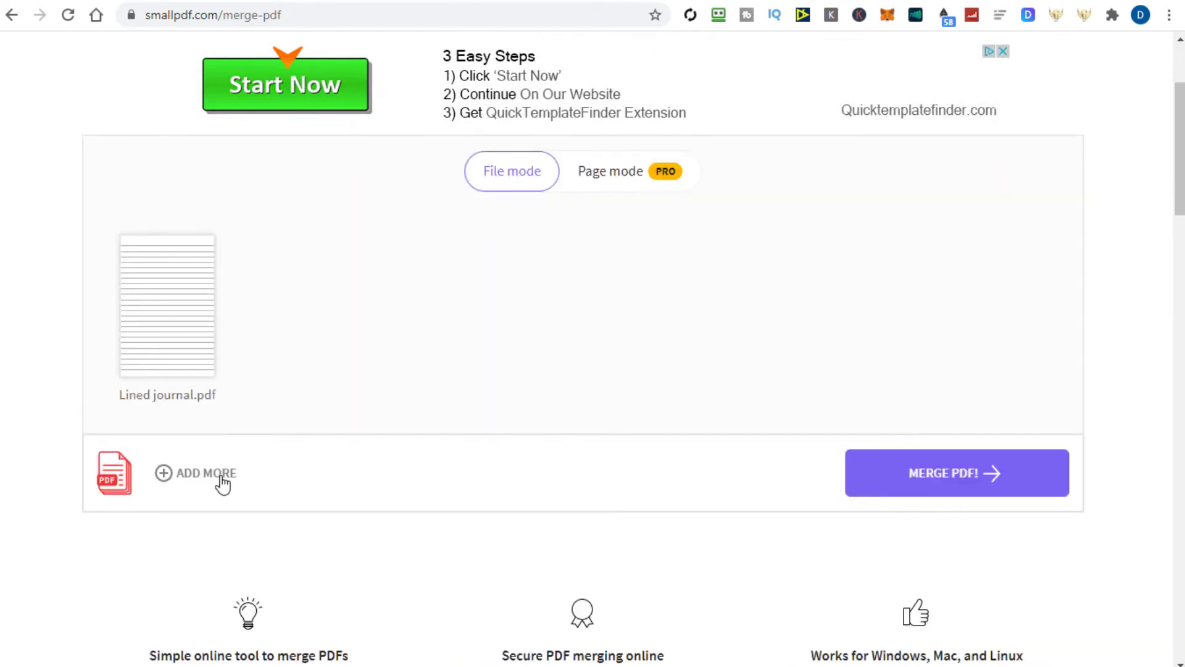
{"action": "mouse_move", "coordinate": [196, 472]}
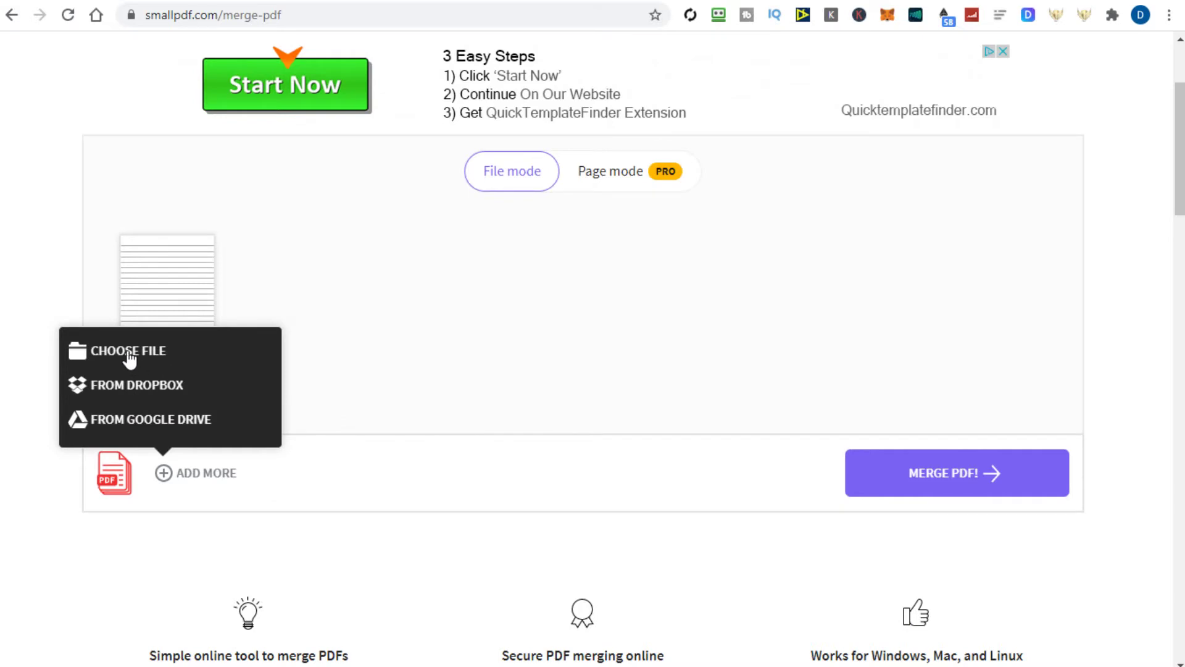
- Add Lined journal 2.pdf, merge both files, and download the 120-page result
{"action": "left_click", "coordinate": [129, 360]}
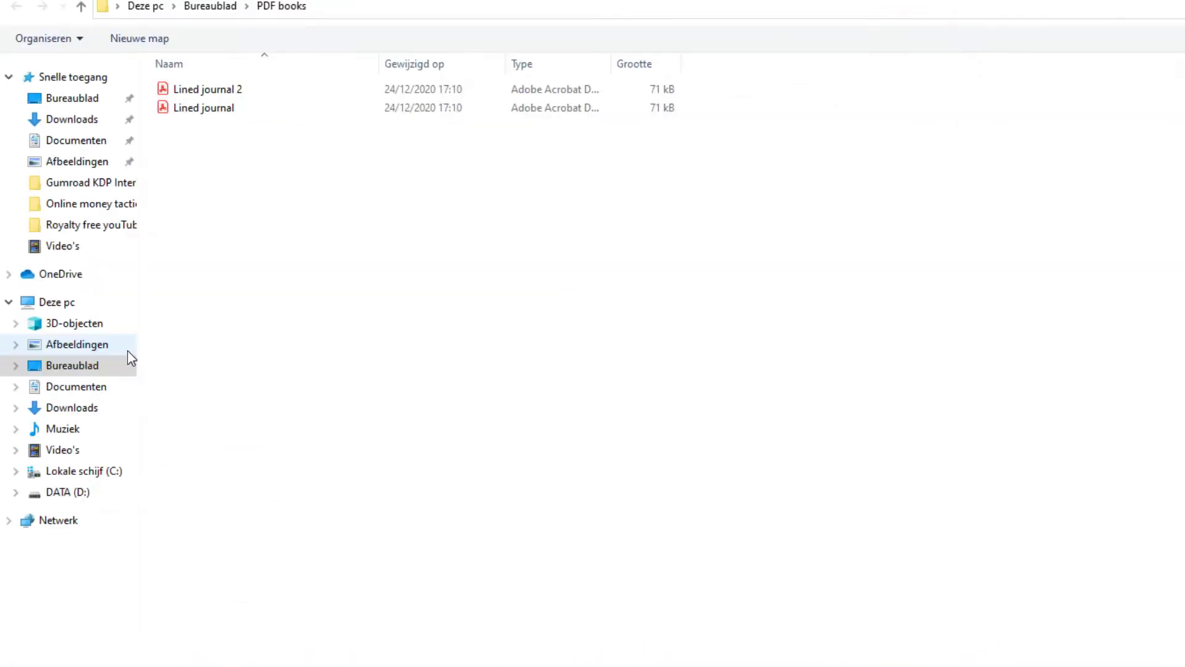
{"action": "double_click", "coordinate": [231, 91]}
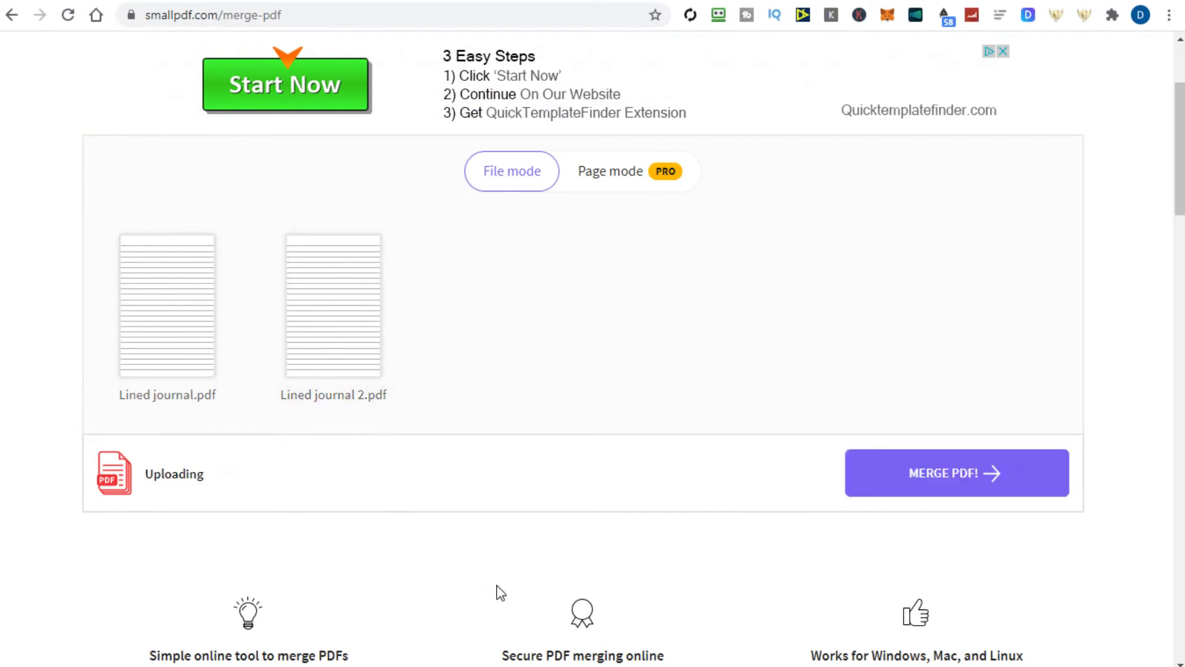
{"action": "left_click", "coordinate": [970, 482]}
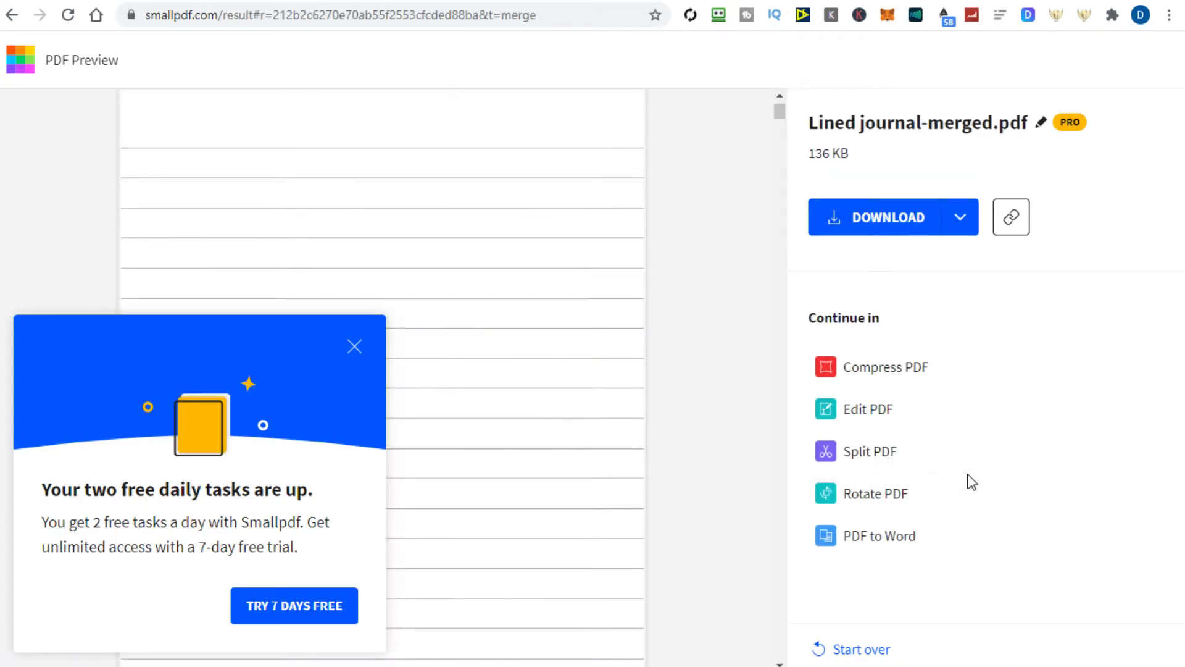
{"action": "left_click", "coordinate": [886, 222]}
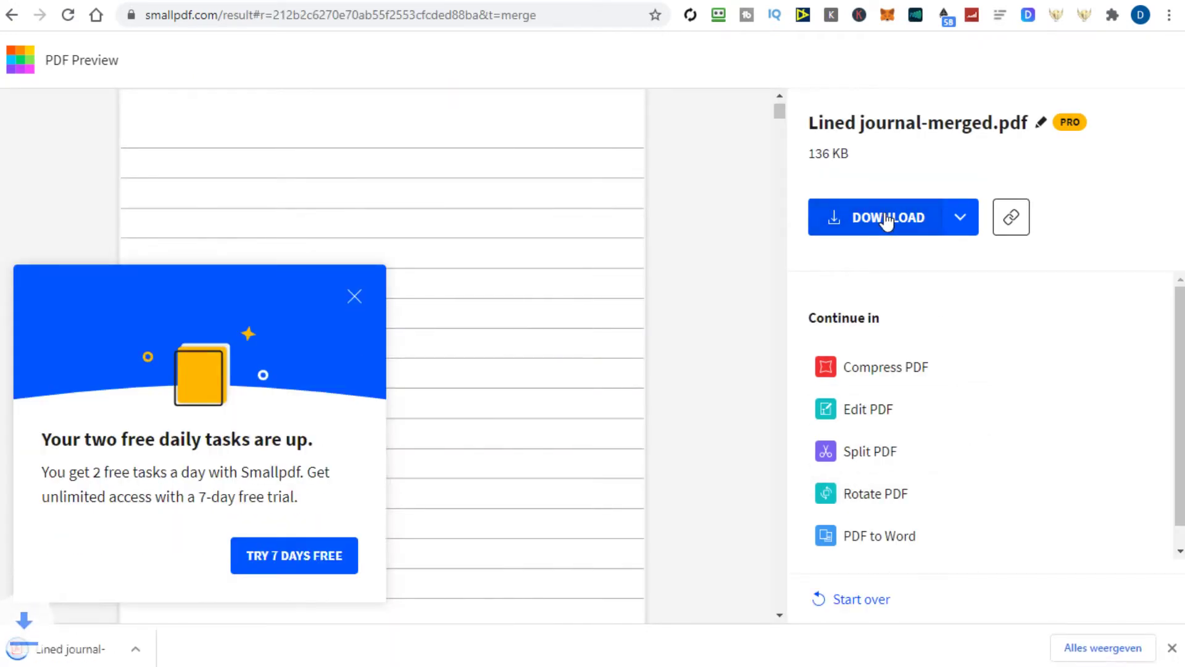
{"action": "left_click", "coordinate": [356, 299]}
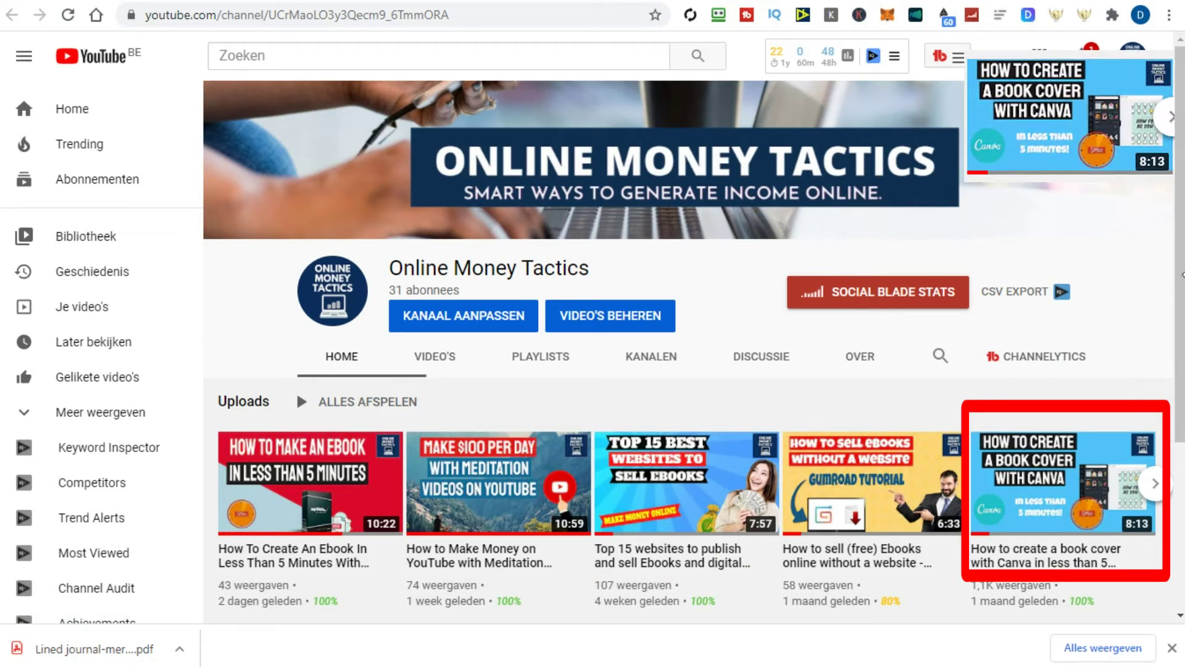
{"action": "left_click_drag", "start_coordinate": [1182, 248], "coordinate": [1181, 352]}
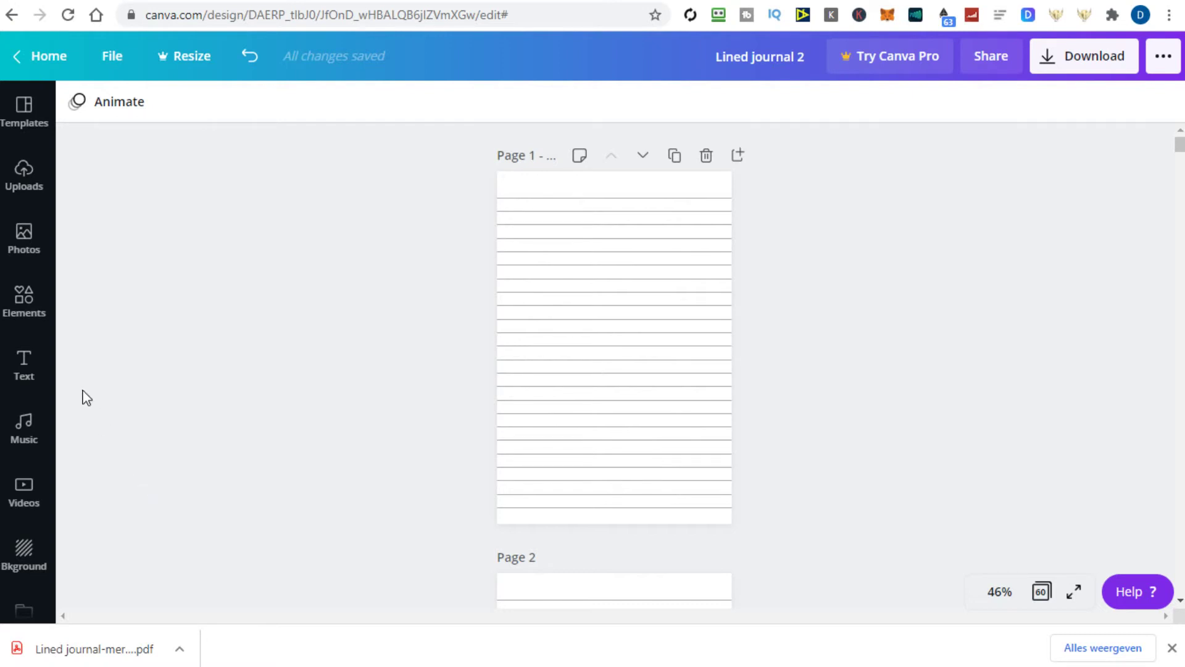
- Add a square element, shrink it into the bottom-right corner, and colour it white
{"action": "left_click", "coordinate": [26, 316]}
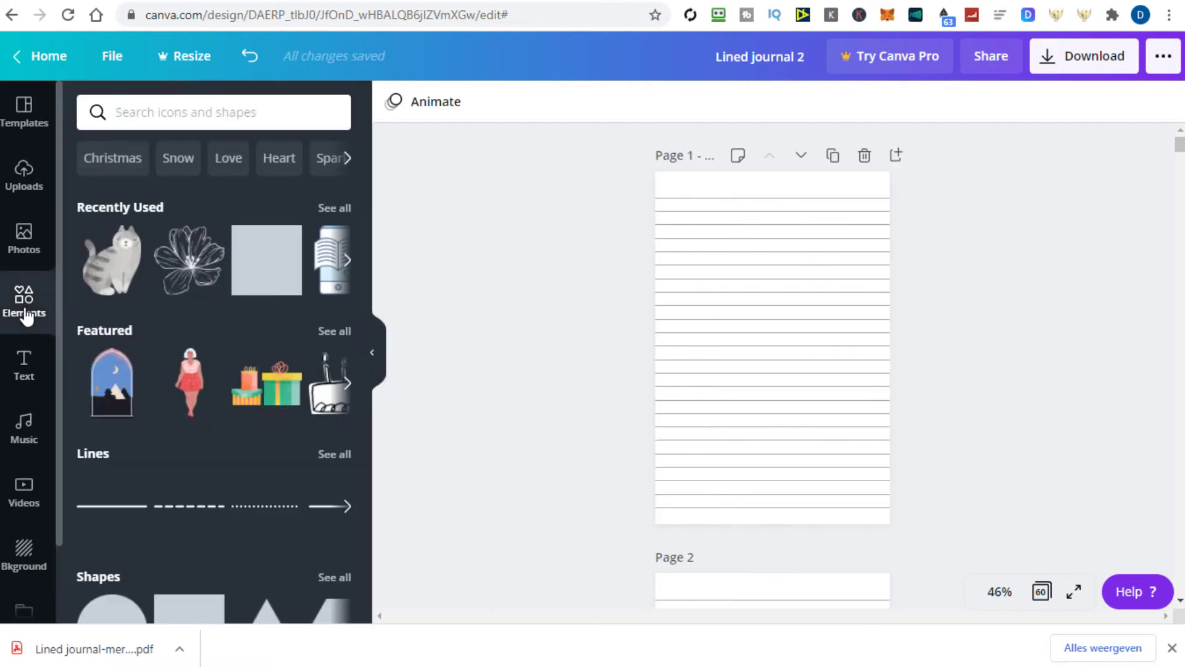
{"action": "left_click", "coordinate": [246, 265]}
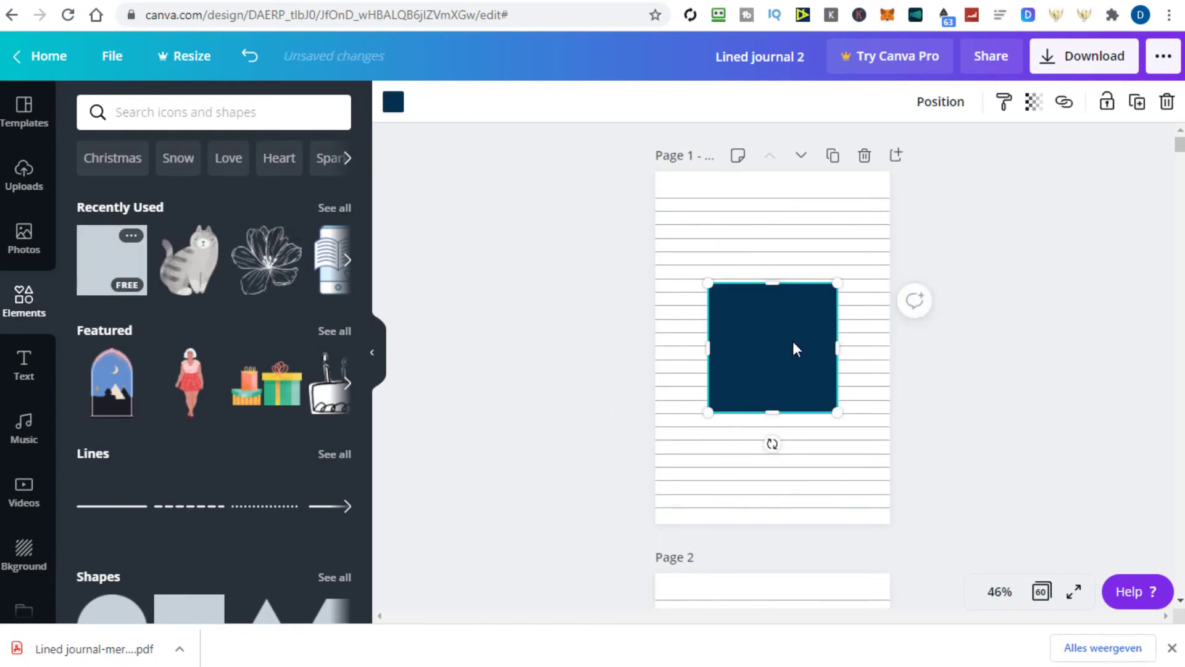
{"action": "left_click_drag", "start_coordinate": [793, 350], "coordinate": [917, 522]}
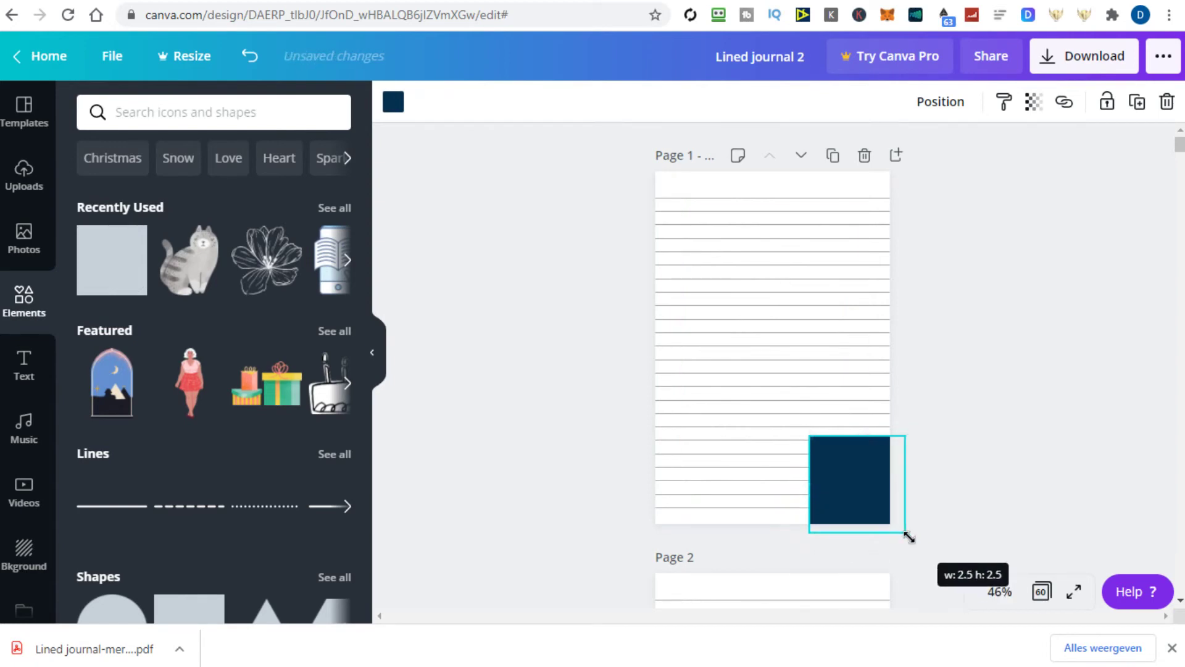
{"action": "left_click_drag", "start_coordinate": [933, 558], "coordinate": [902, 529]}
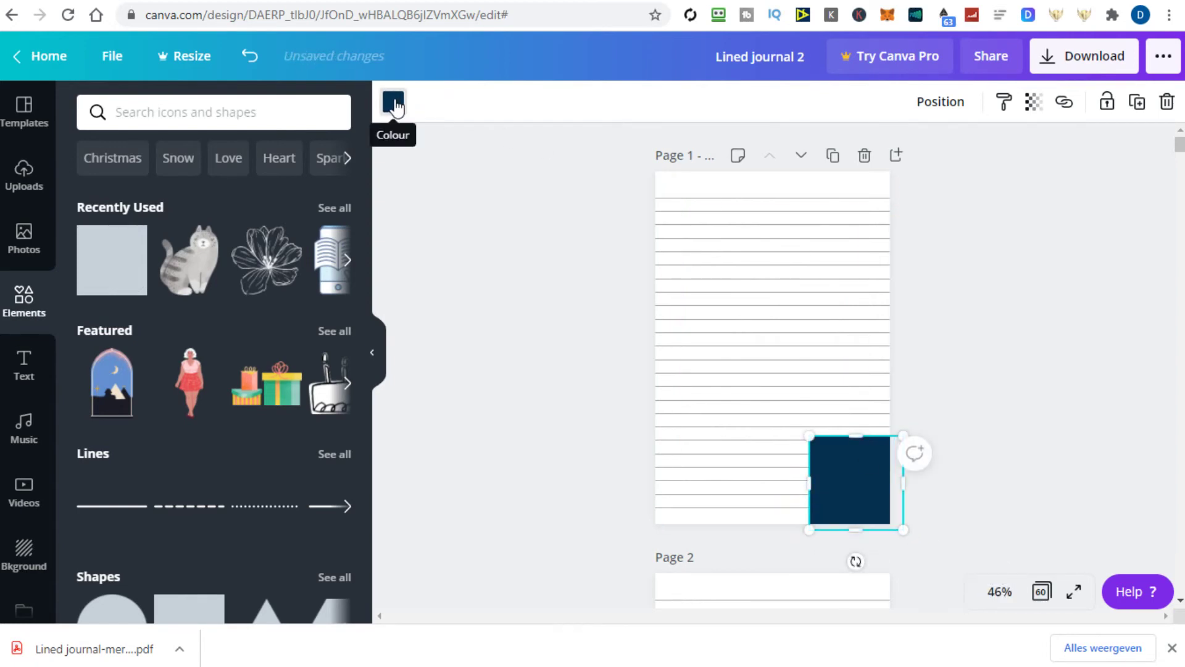
{"action": "left_click", "coordinate": [394, 103]}
{"action": "left_click", "coordinate": [345, 452]}
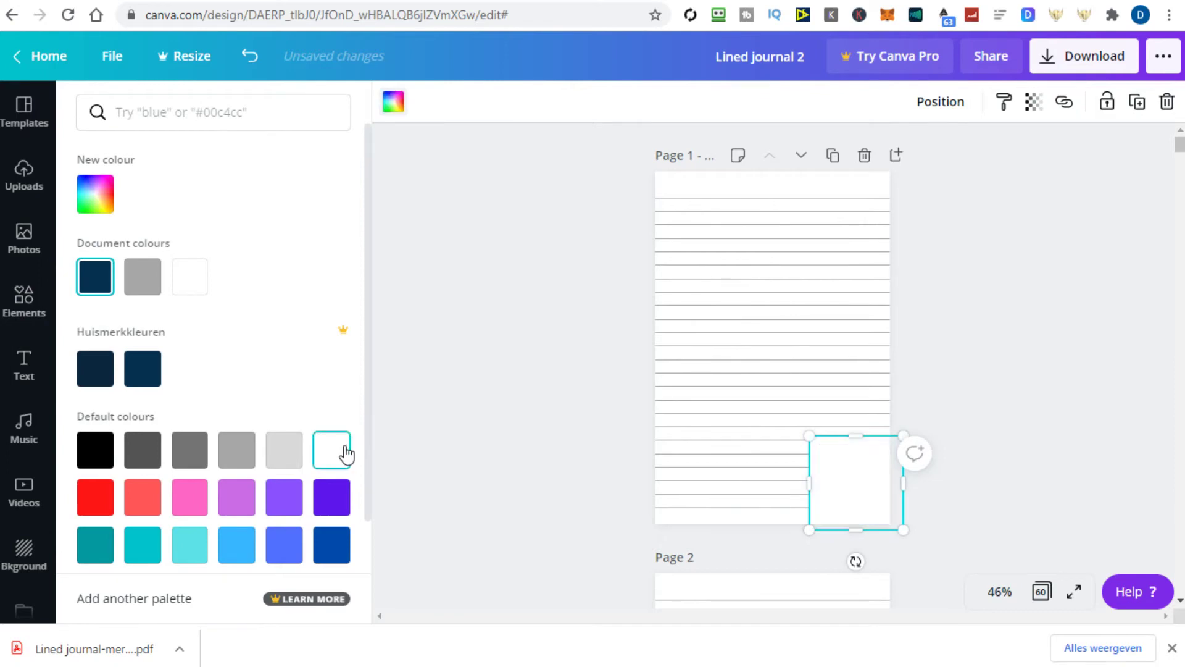
{"action": "key", "text": "Escape"}
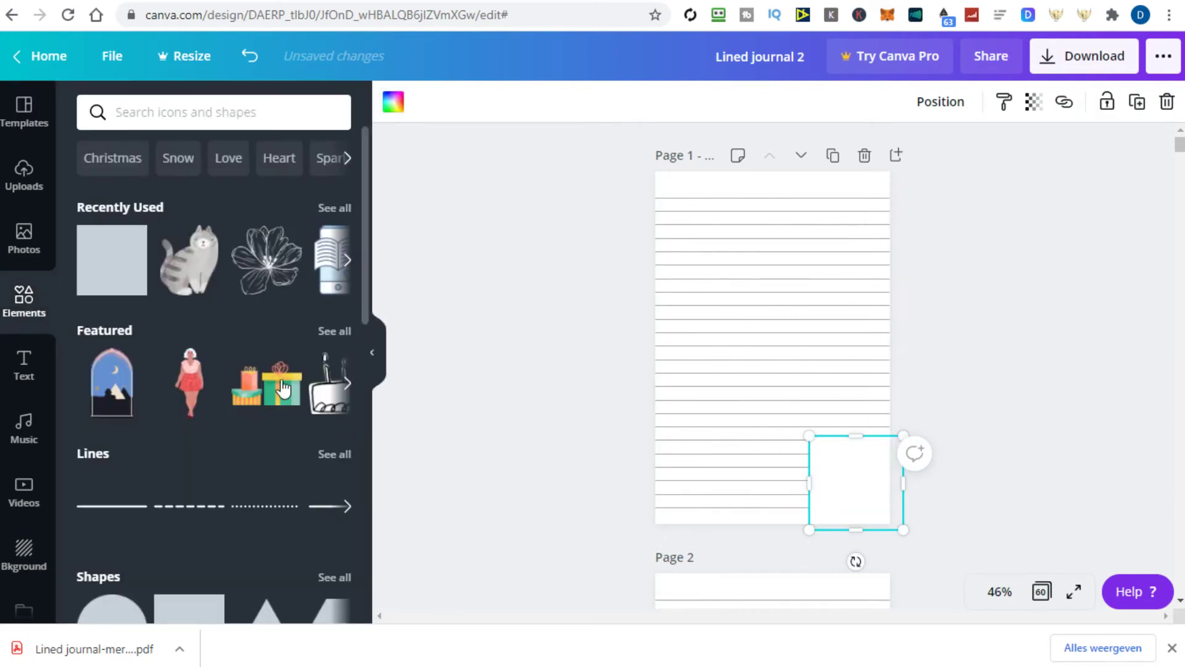
- Add an outline flower from an Elements 'flower' search and fit it into the white corner box
{"action": "left_click", "coordinate": [205, 114]}
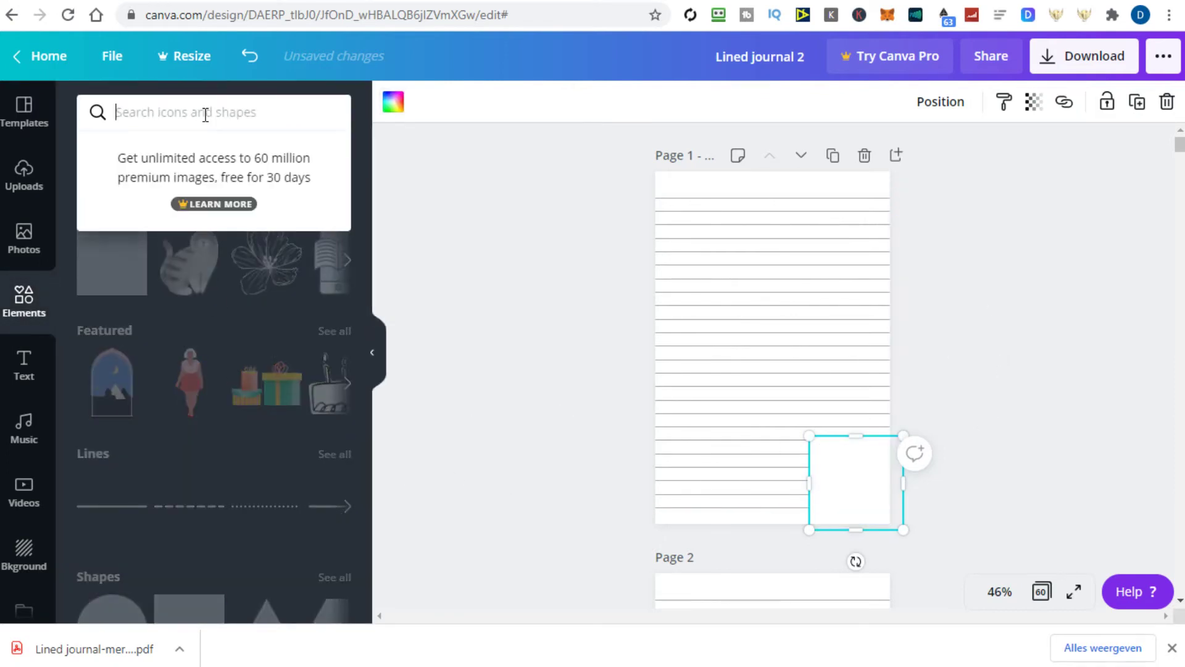
{"action": "type", "text": "flower"}
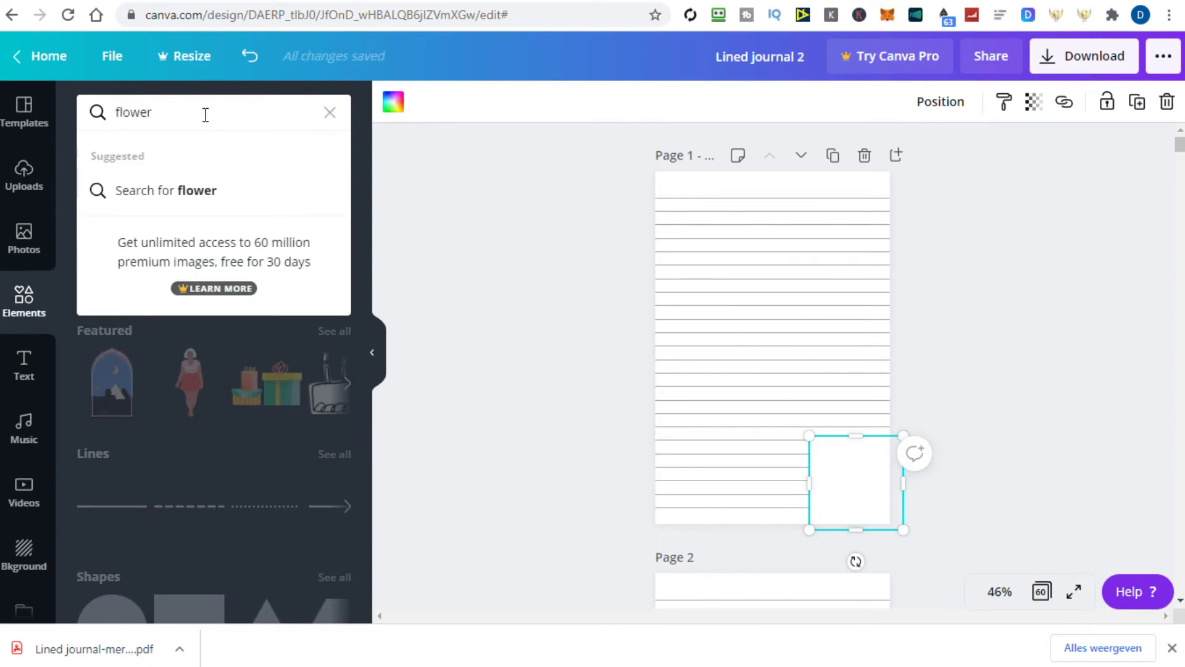
{"action": "key", "text": "Return"}
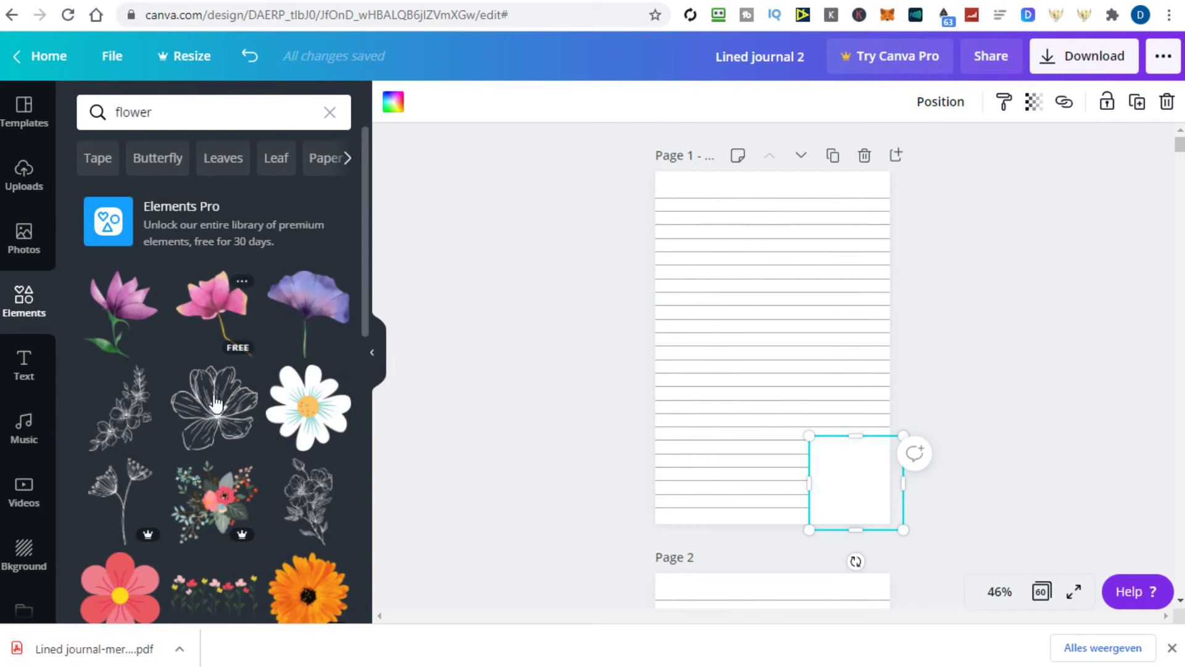
{"action": "mouse_move", "coordinate": [214, 407]}
{"action": "left_click", "coordinate": [213, 419]}
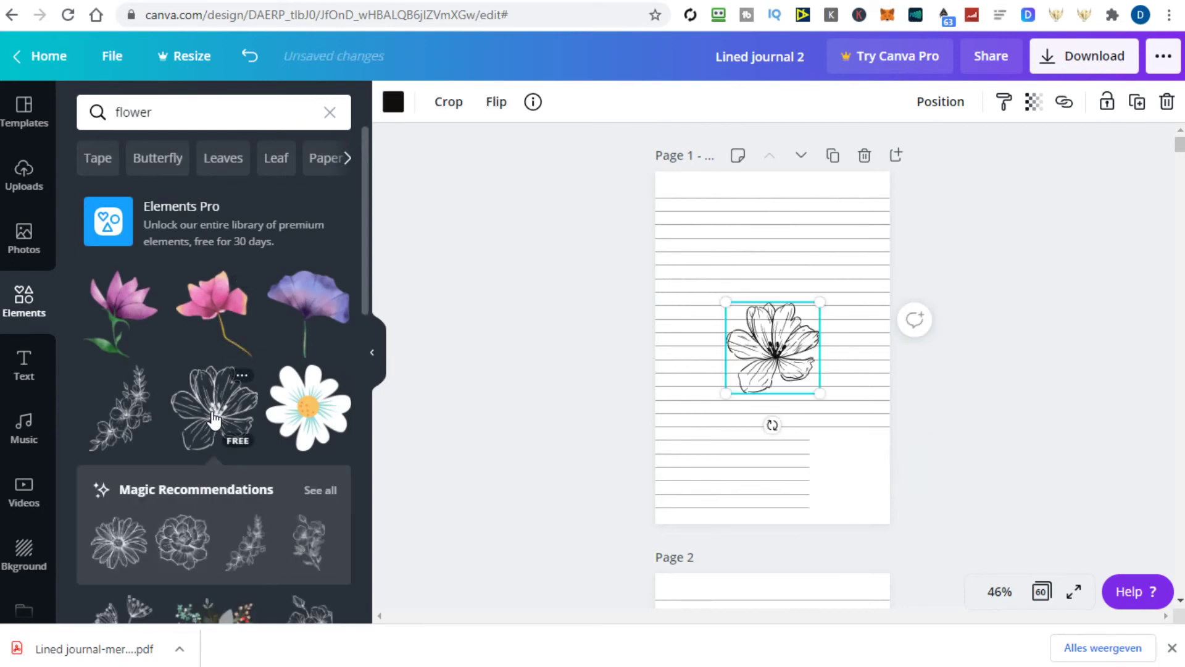
{"action": "left_click_drag", "start_coordinate": [768, 345], "coordinate": [812, 461]}
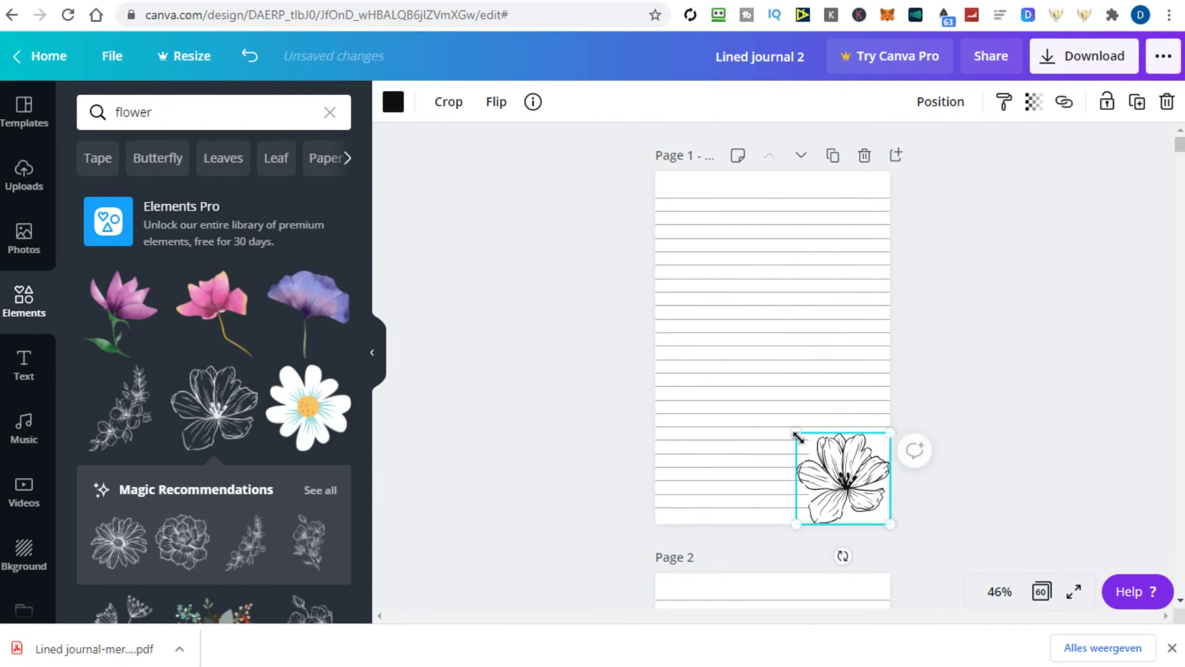
{"action": "left_click_drag", "start_coordinate": [803, 446], "coordinate": [820, 459]}
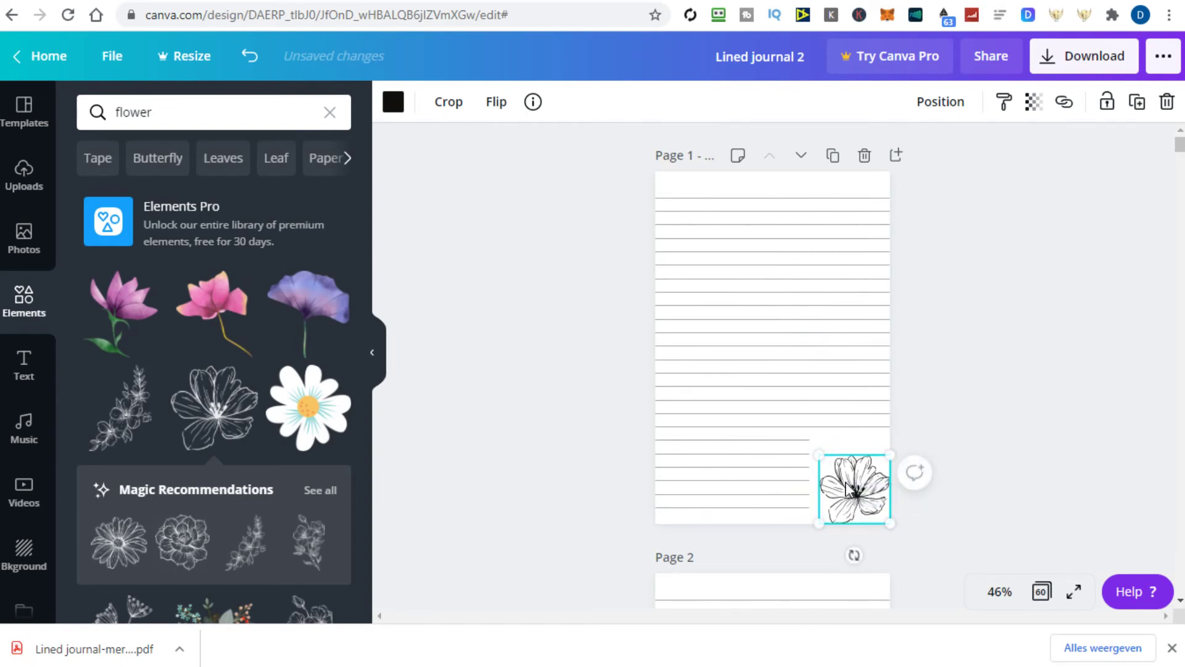
{"action": "left_click_drag", "start_coordinate": [851, 483], "coordinate": [850, 467]}
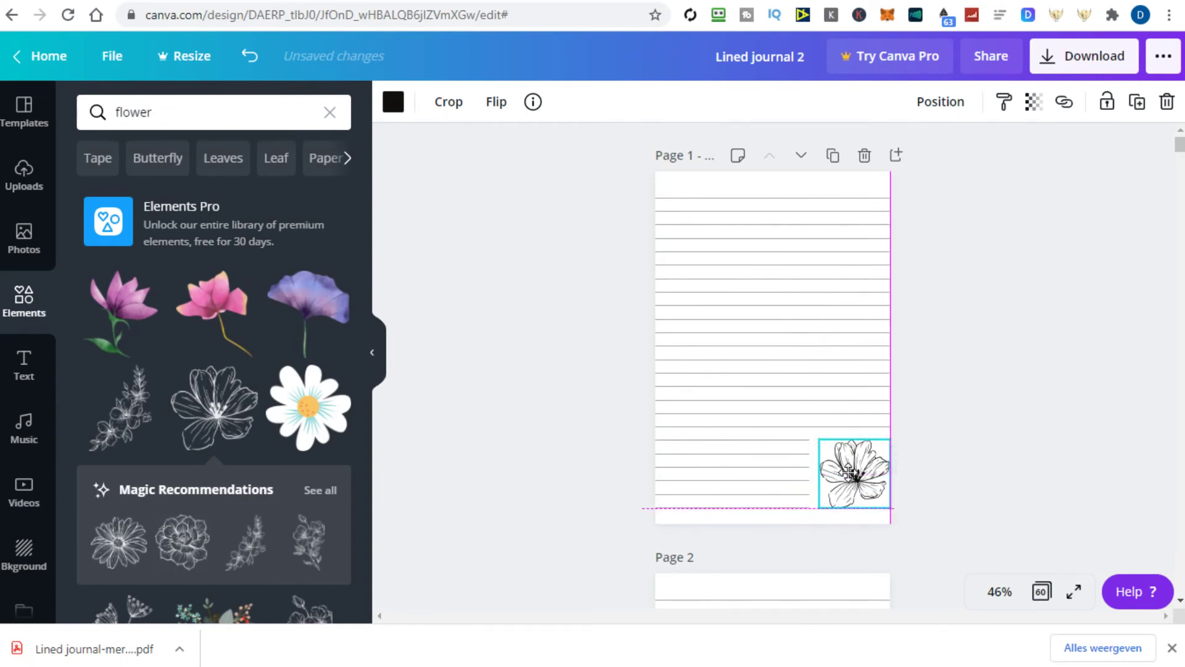
{"action": "left_click", "coordinate": [1044, 266]}
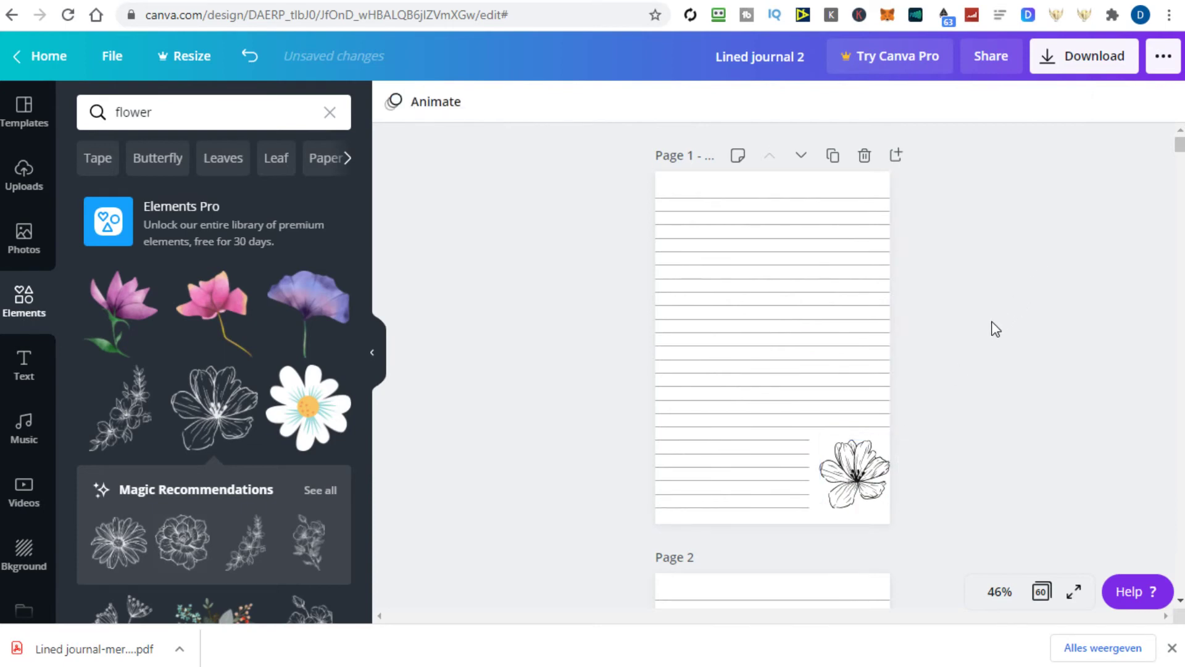
{"action": "left_click_drag", "start_coordinate": [875, 456], "coordinate": [865, 451]}
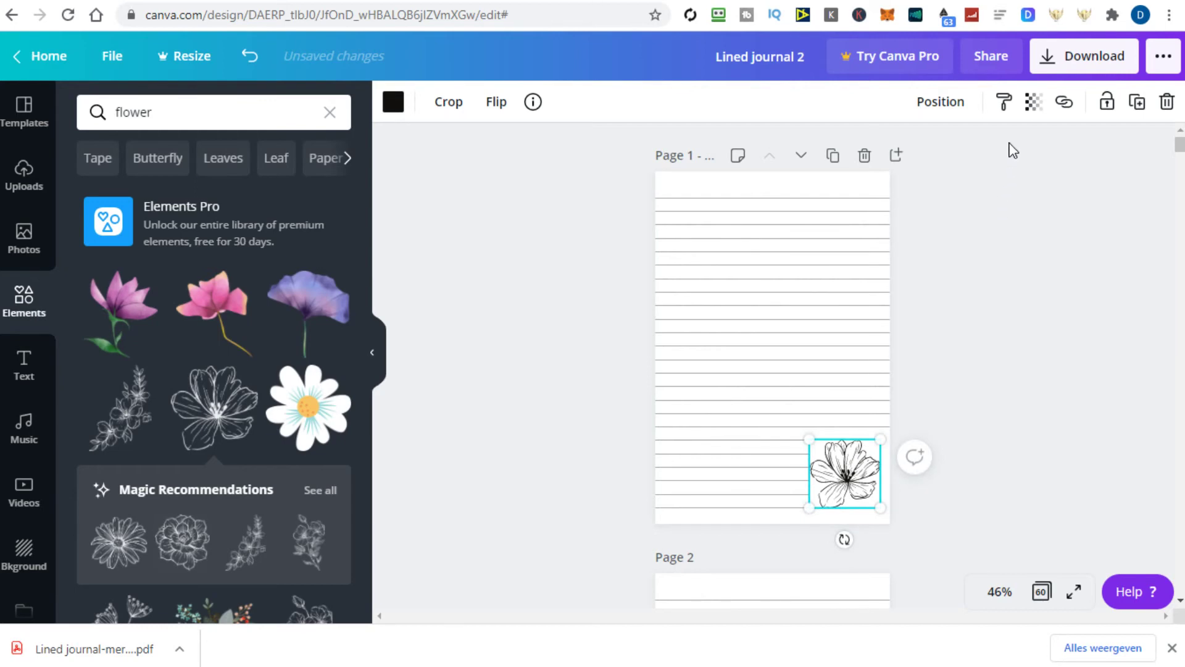
- Set the flower's transparency to 48
{"action": "left_click", "coordinate": [1033, 104]}
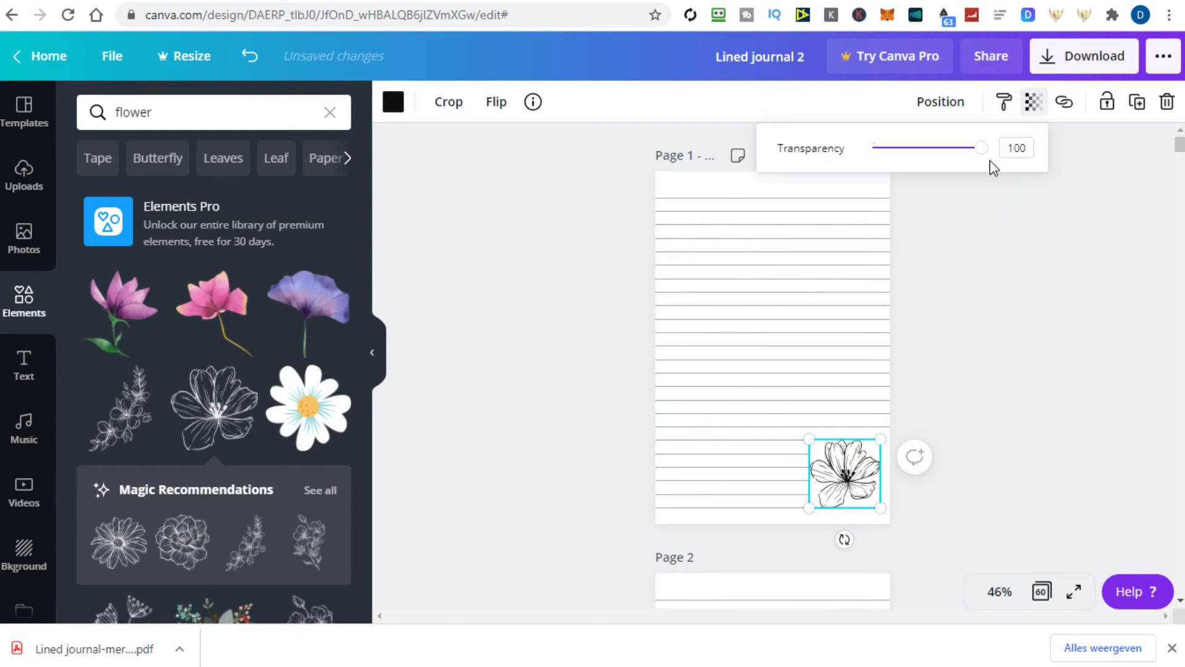
{"action": "left_click_drag", "start_coordinate": [983, 151], "coordinate": [906, 149]}
{"action": "left_click", "coordinate": [980, 282]}
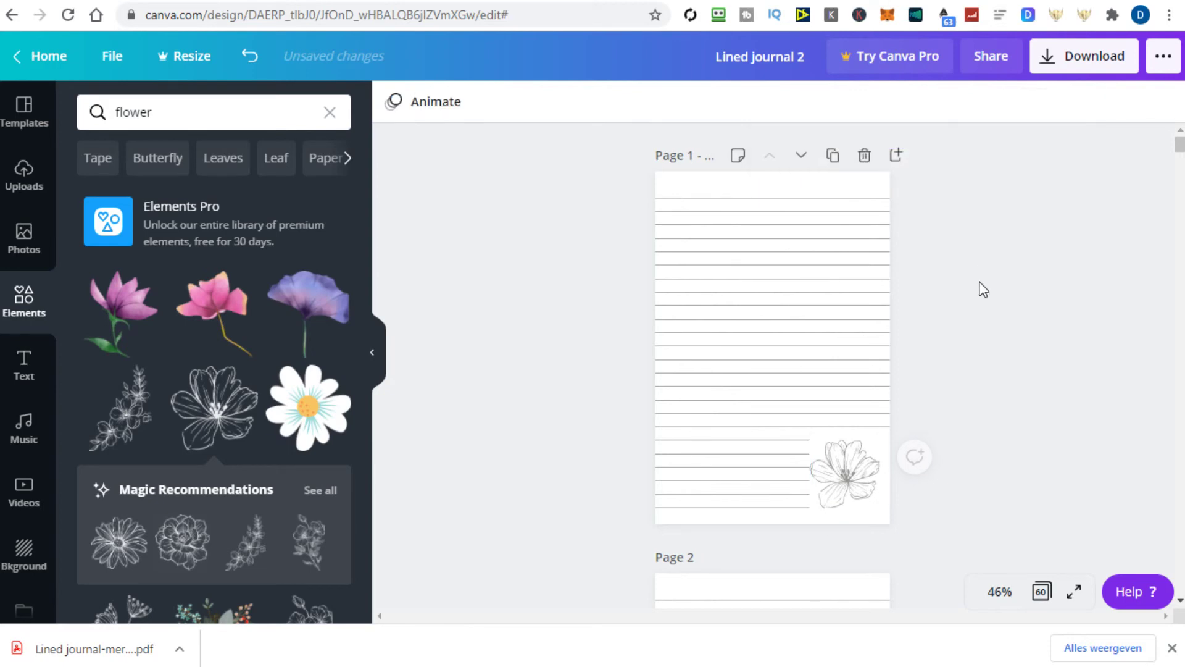
- Replace the flower with a cat illustration from a 'cat' search, sized into the corner box
{"action": "left_click", "coordinate": [878, 481]}
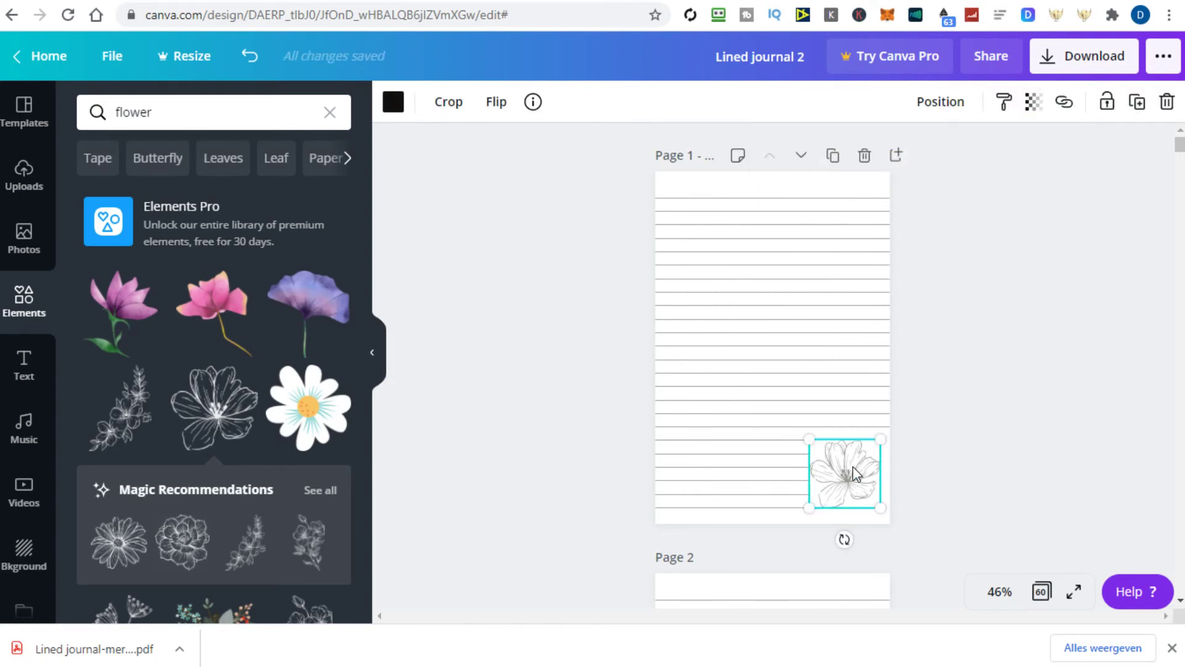
{"action": "left_click", "coordinate": [330, 113]}
{"action": "type", "text": "cat"}
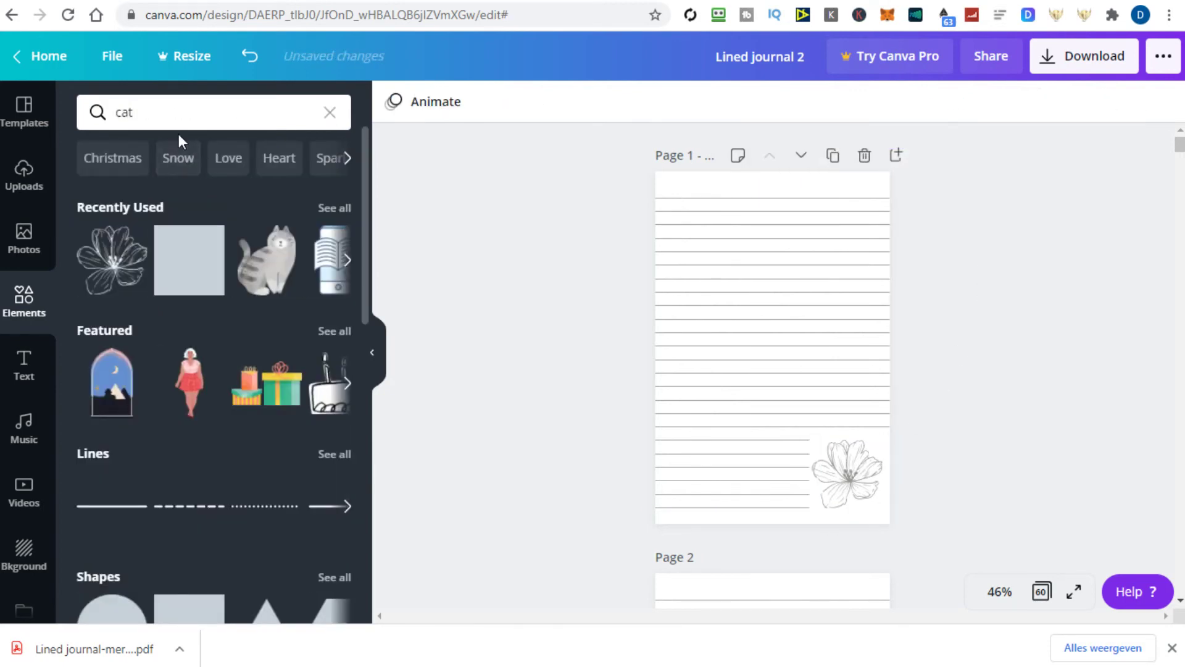
{"action": "key", "text": "Return"}
{"action": "left_click", "coordinate": [121, 309]}
{"action": "left_click", "coordinate": [861, 501]}
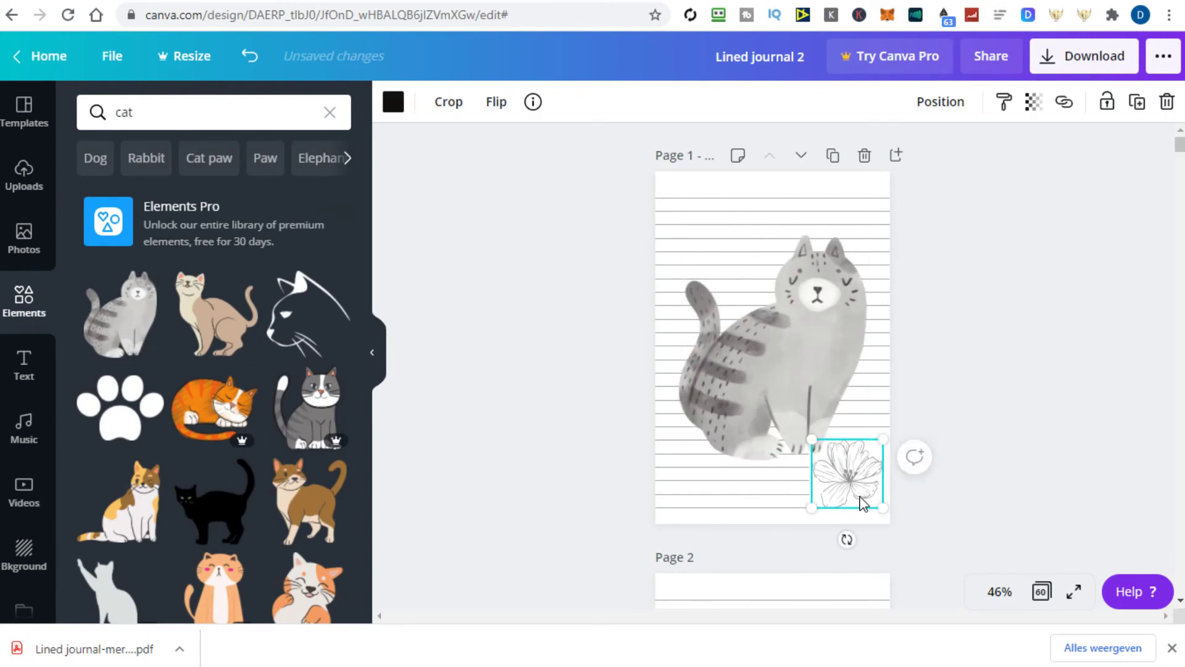
{"action": "key", "text": "Delete"}
{"action": "left_click", "coordinate": [820, 350]}
{"action": "mouse_move", "coordinate": [866, 234]}
{"action": "left_mouse_down"}
{"action": "mouse_move", "coordinate": [742, 392]}
{"action": "mouse_move", "coordinate": [823, 479]}
{"action": "mouse_move", "coordinate": [850, 472]}
{"action": "left_mouse_up"}
- Set the cat illustration's transparency to 70
{"action": "left_click", "coordinate": [1033, 103]}
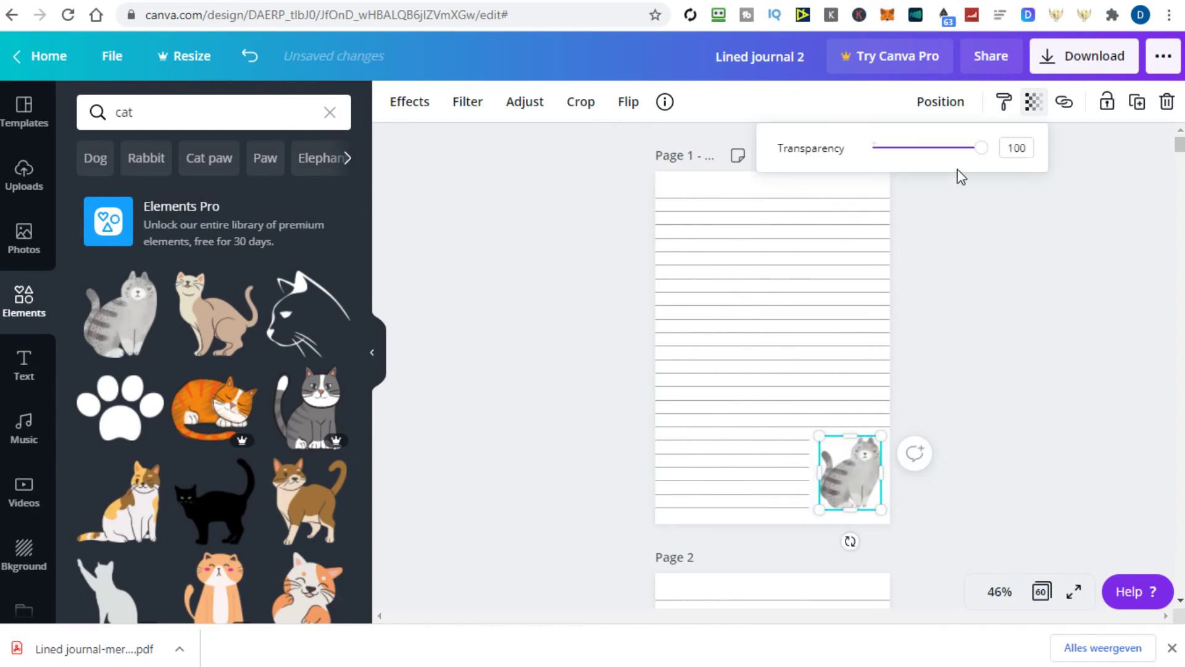
{"action": "left_click_drag", "start_coordinate": [983, 149], "coordinate": [949, 148]}
{"action": "left_click", "coordinate": [965, 260]}
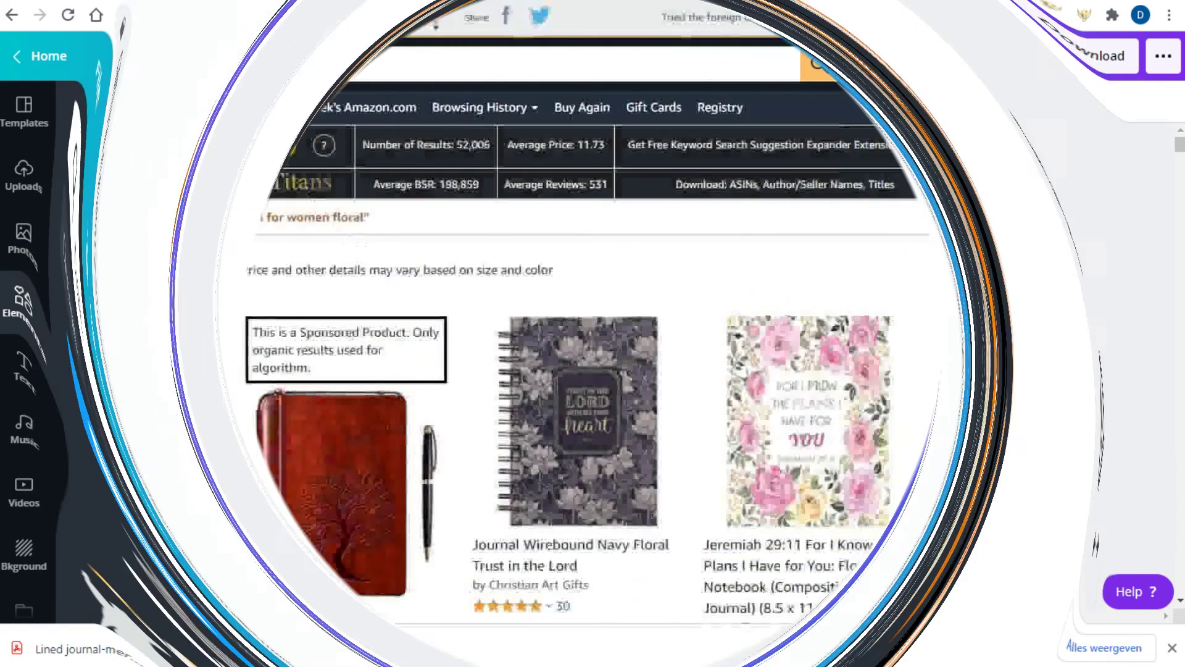
{"action": "type", "text": "lin"}
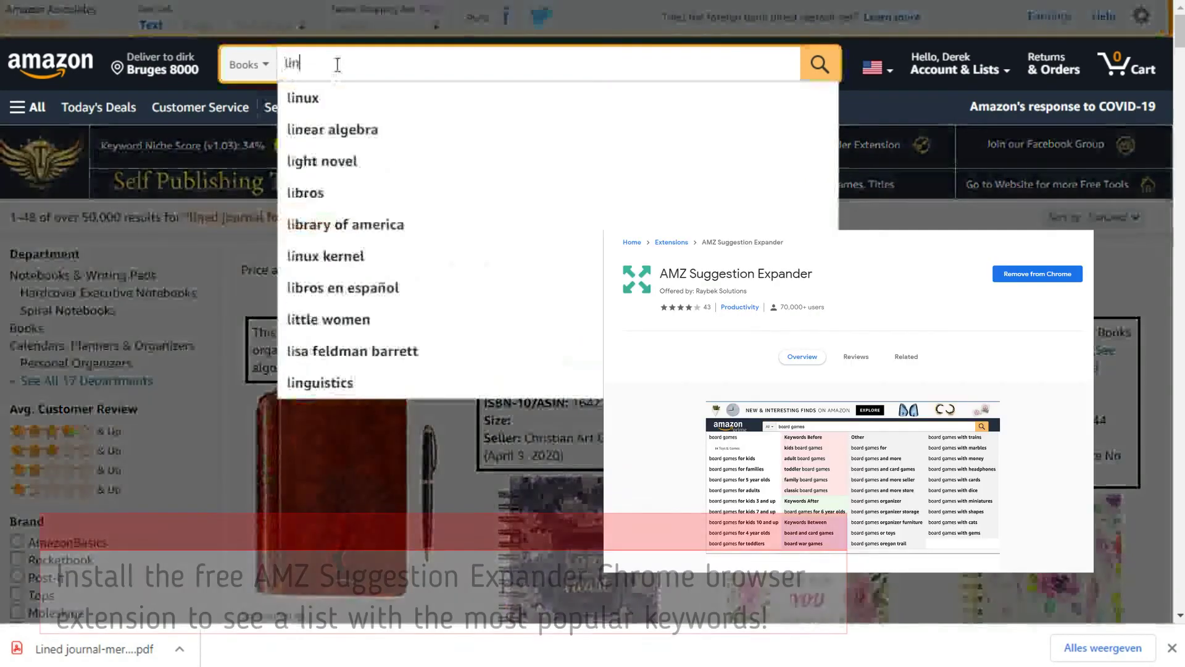
{"action": "type", "text": "ed journal"}
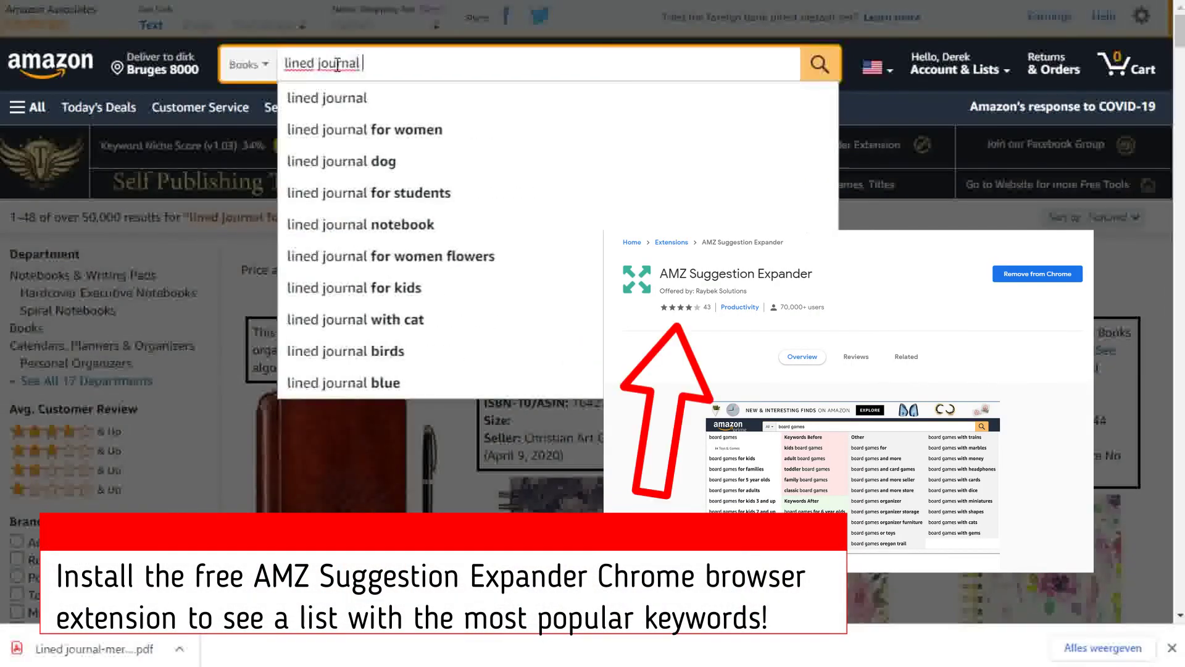
{"action": "type", "text": " for"}
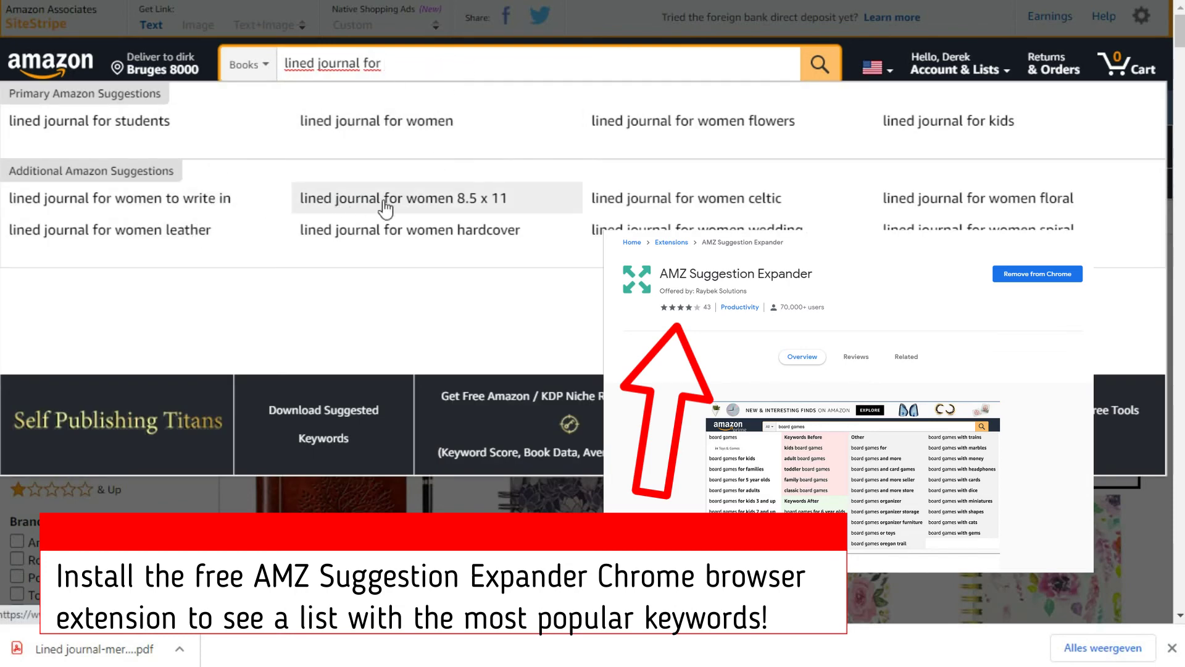
- Choose the 'lined journal for women floral' suggestion to show its book results
{"action": "left_click", "coordinate": [643, 214]}
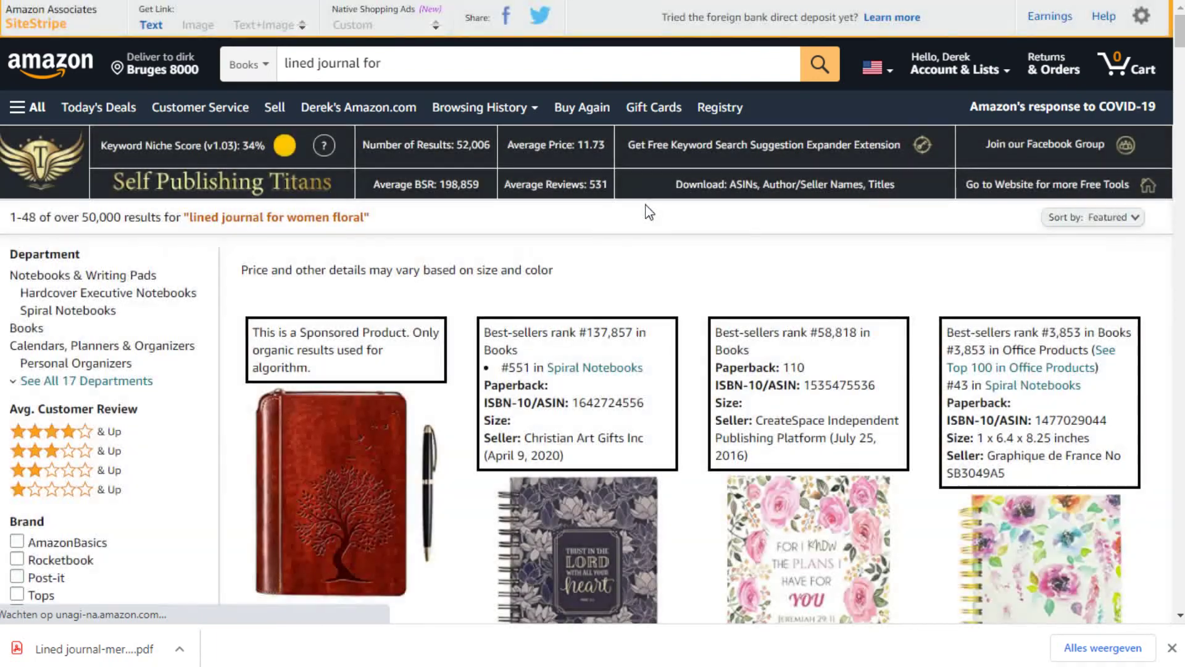
{"action": "scroll", "coordinate": [819, 492], "scroll_direction": "down", "scroll_amount": 2}
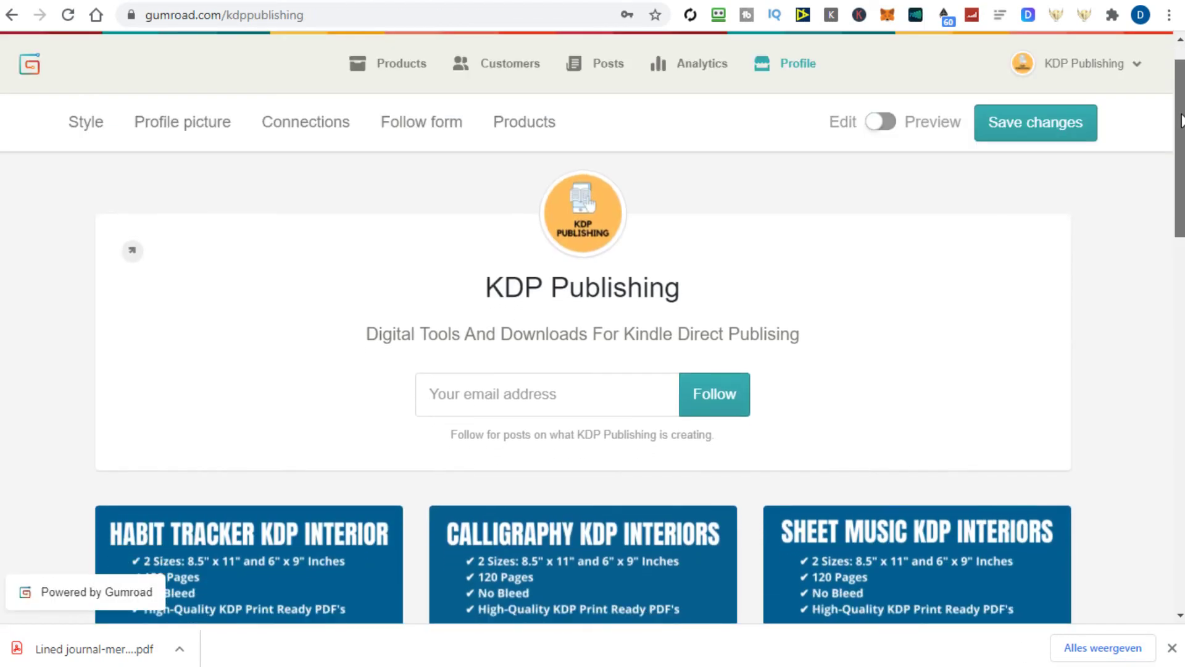
{"action": "scroll", "coordinate": [1183, 153], "scroll_direction": "down", "scroll_amount": 2}
{"action": "mouse_move", "coordinate": [1182, 153]}
{"action": "left_mouse_down"}
{"action": "mouse_move", "coordinate": [1152, 338]}
{"action": "mouse_move", "coordinate": [1158, 477]}
{"action": "left_mouse_up"}
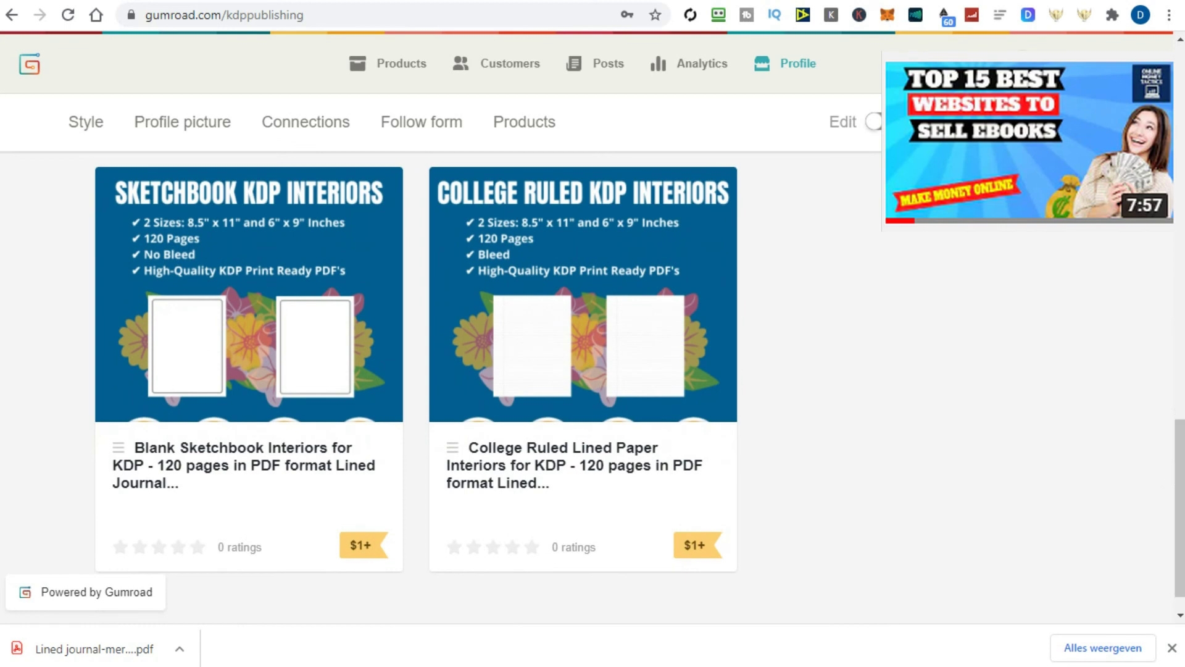